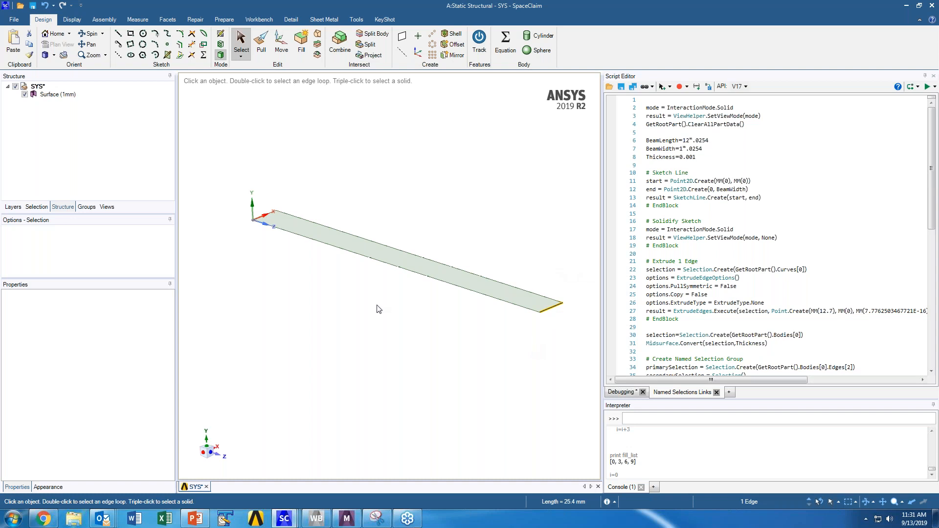
Set the beam Thickness to 0.002 in the script, run it, and inspect the rebuilt surface body's properties.
key(ctrl+a)
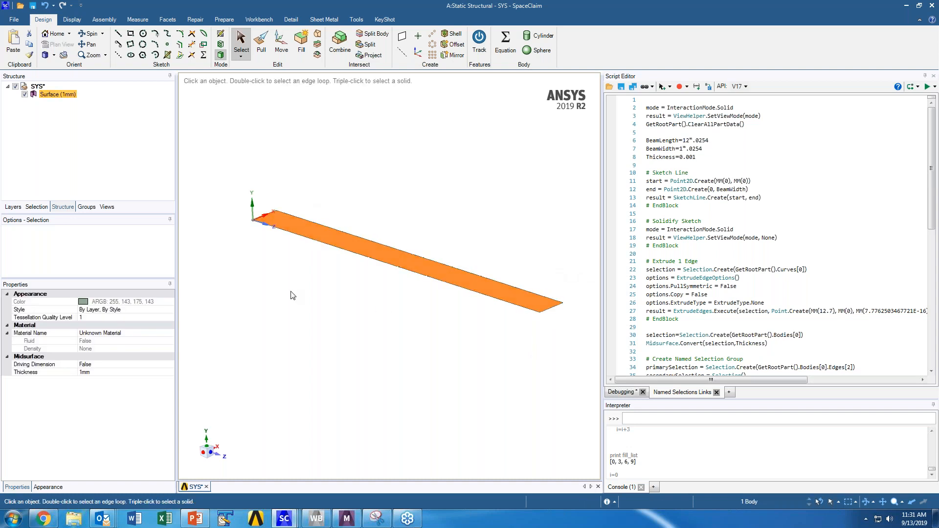
key(Escape)
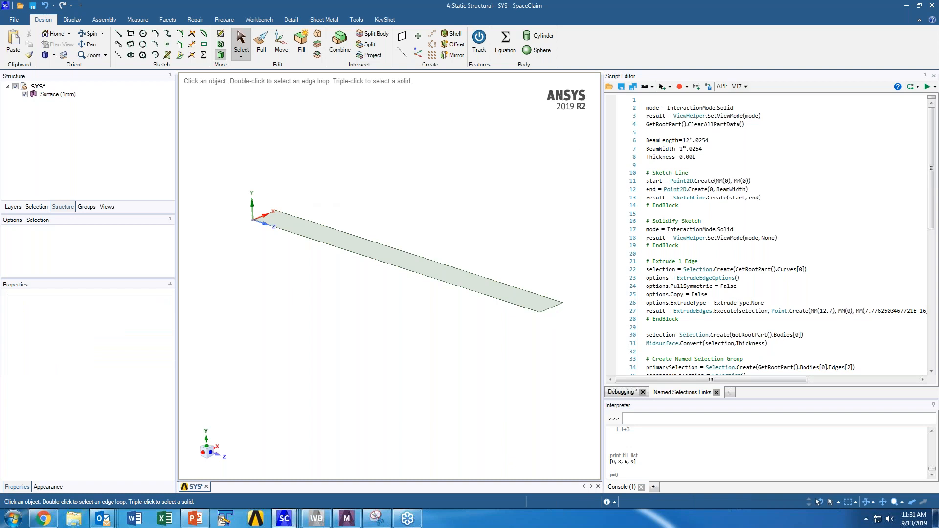
drag(701, 158, 647, 141)
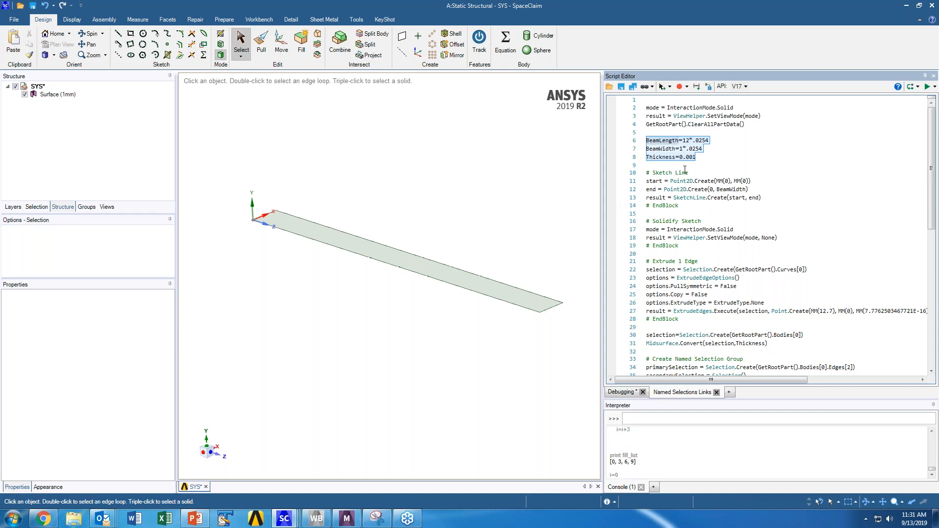
click(695, 157)
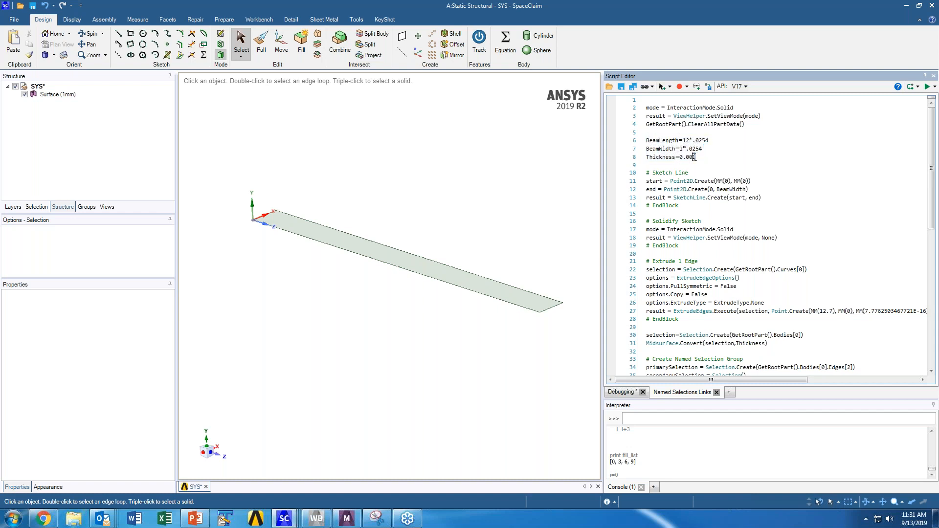
key(BackSpace)
text(2)
click(926, 87)
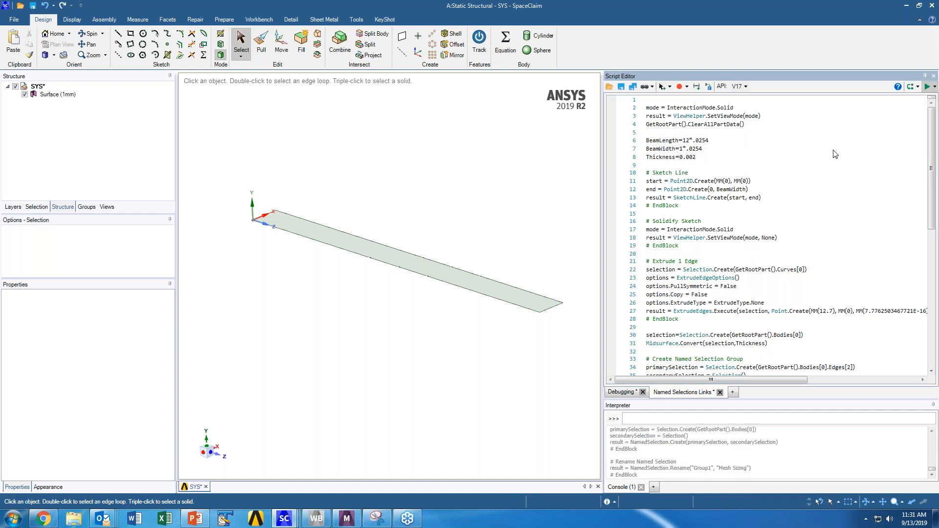
click(58, 95)
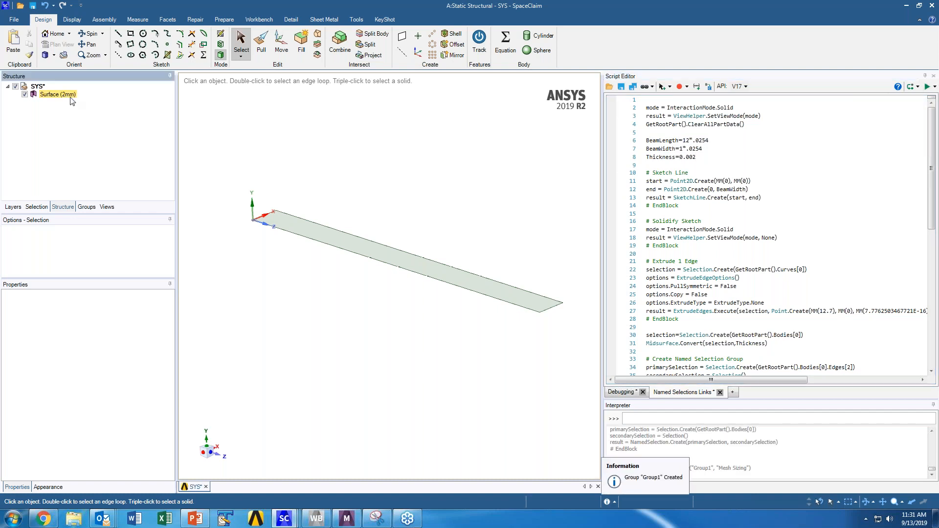
click(64, 96)
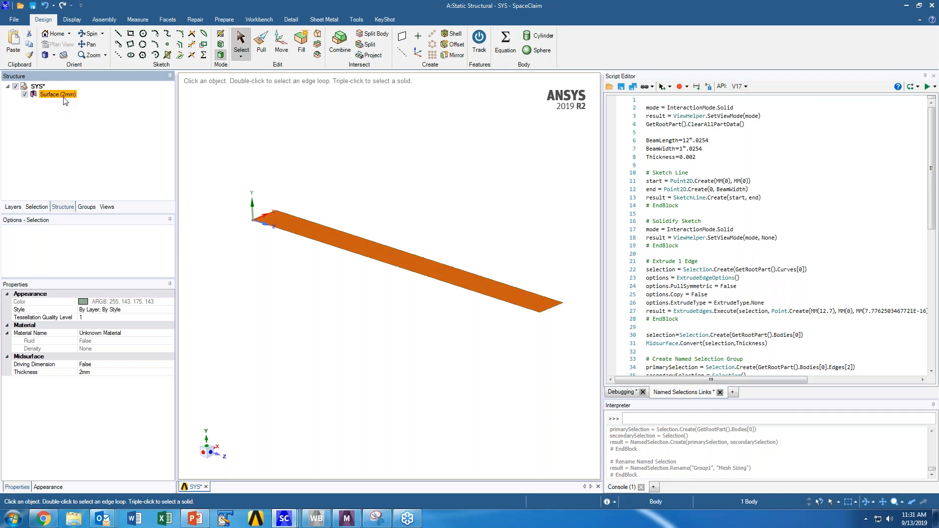
Set Thickness to 0.001 and BeamWidth to 2*.0254 in the script and rerun it to rebuild the beam.
click(692, 157)
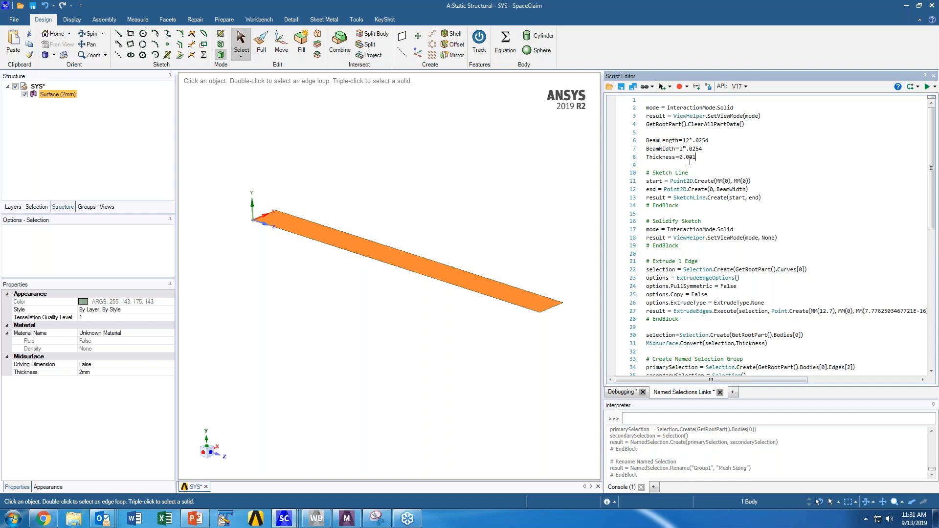
double_click(681, 148)
click(926, 86)
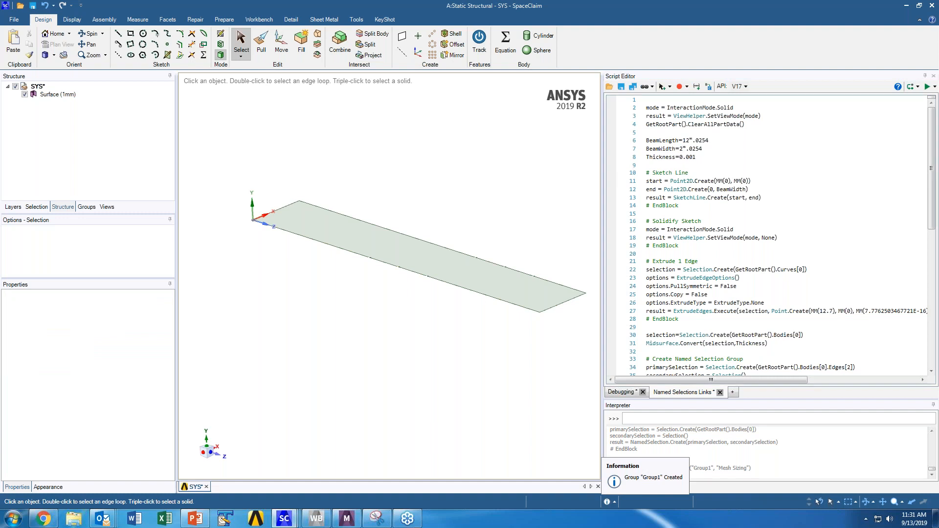
Examine how BeamWidth drives the sketch line's end point and review the script code that builds the beam geometry.
double_click(648, 148)
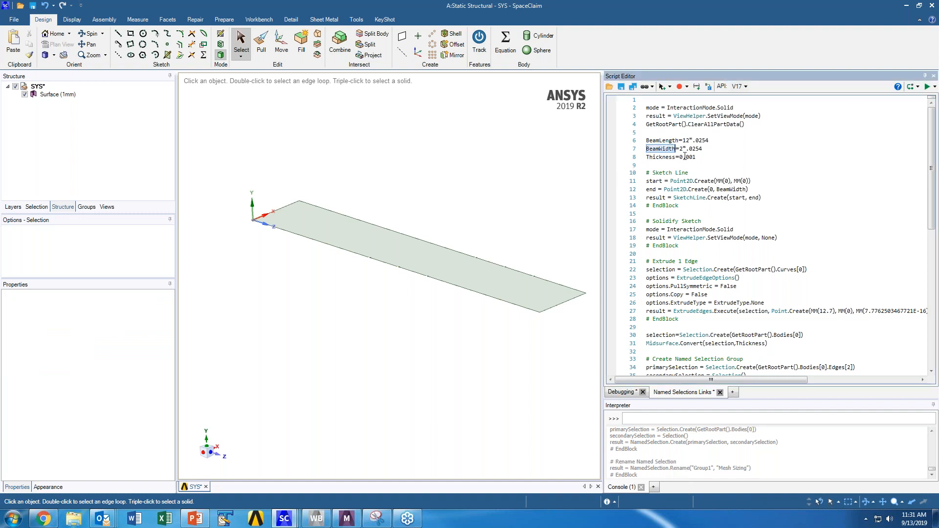
drag(717, 189, 746, 189)
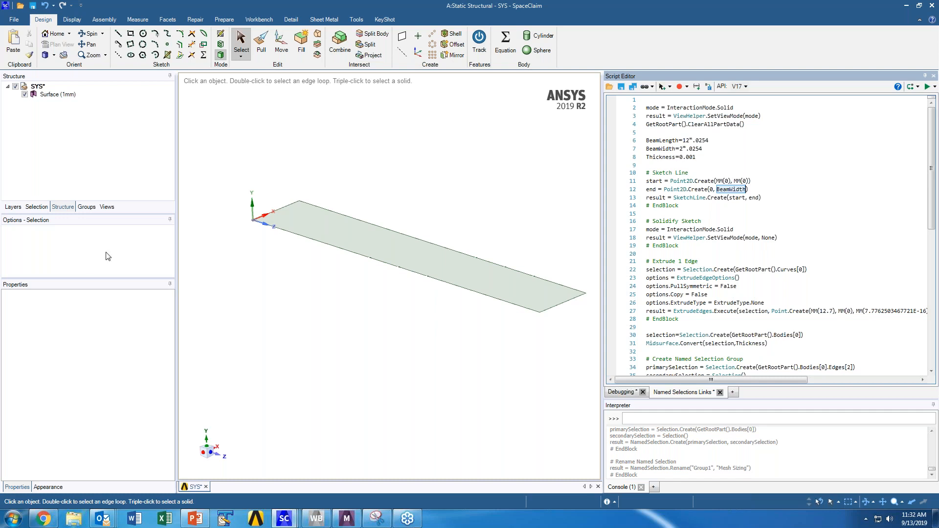
click(249, 296)
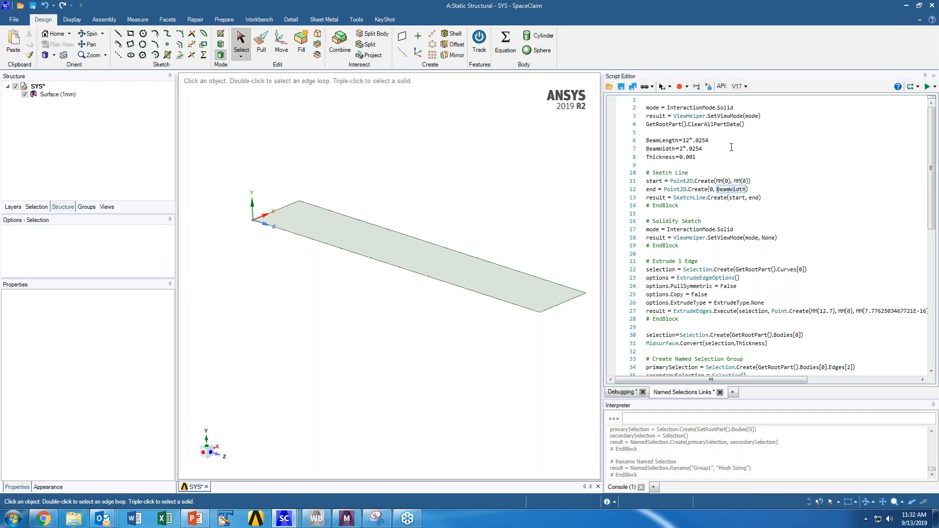
drag(647, 132, 768, 294)
click(857, 237)
Examine the script block that creates the Simply Supported named selection from Edges[0], and view the model's named selection groups.
drag(930, 187, 920, 312)
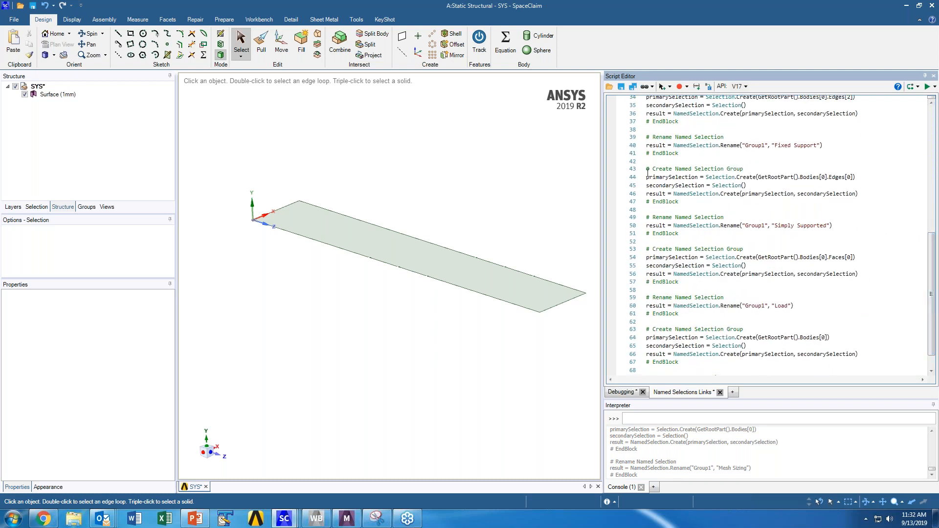
drag(647, 169, 701, 233)
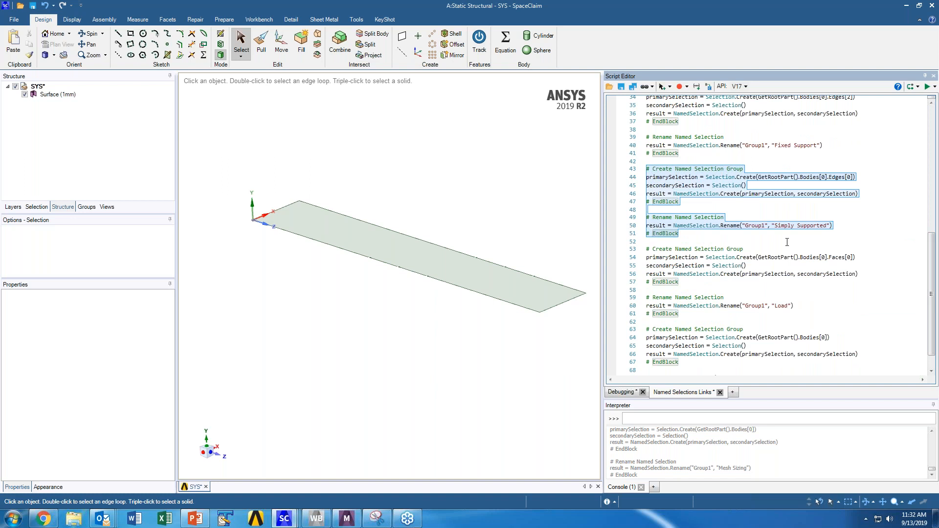
click(87, 207)
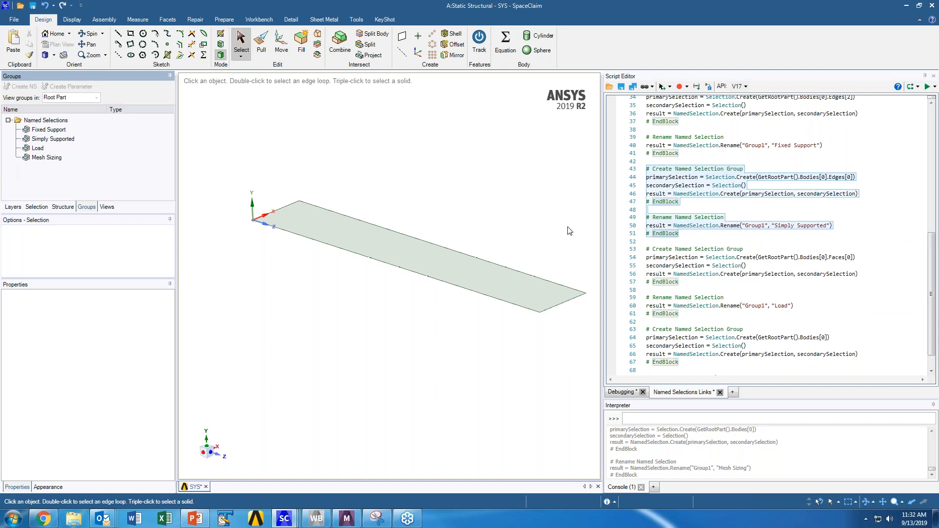
click(761, 179)
drag(758, 177, 855, 176)
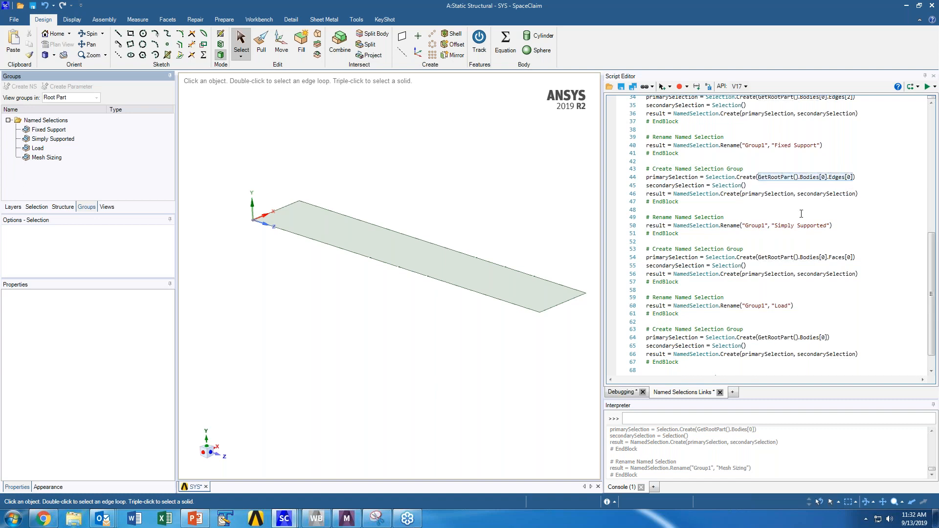
drag(775, 225, 826, 225)
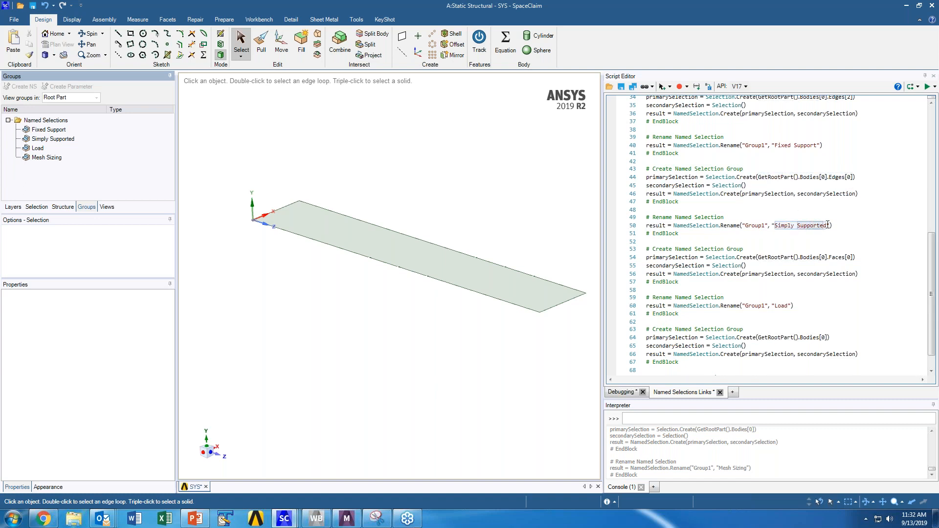
Review the script blocks that create the Fixed Support named selection from Edges[2] and the Load named selection from Faces[0].
scroll(793, 135, up, 2)
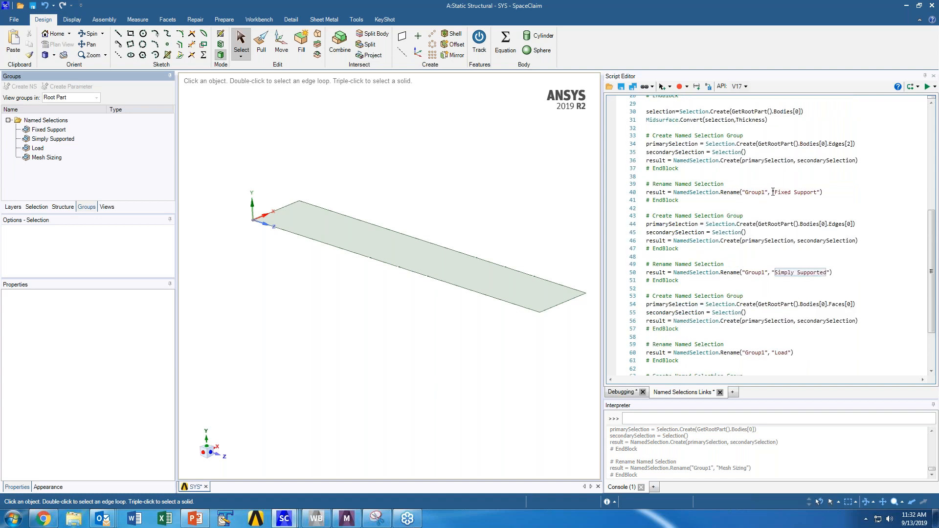
drag(758, 144, 852, 144)
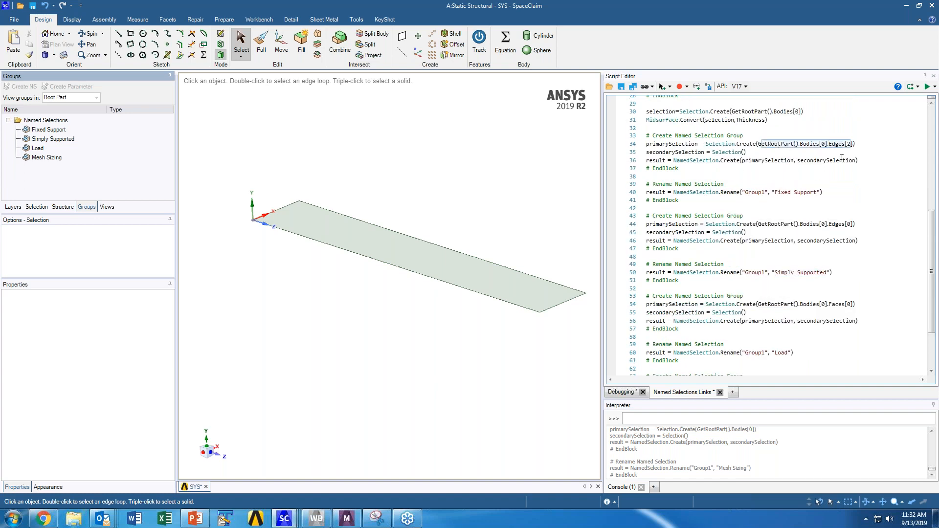
drag(772, 192, 820, 192)
click(420, 251)
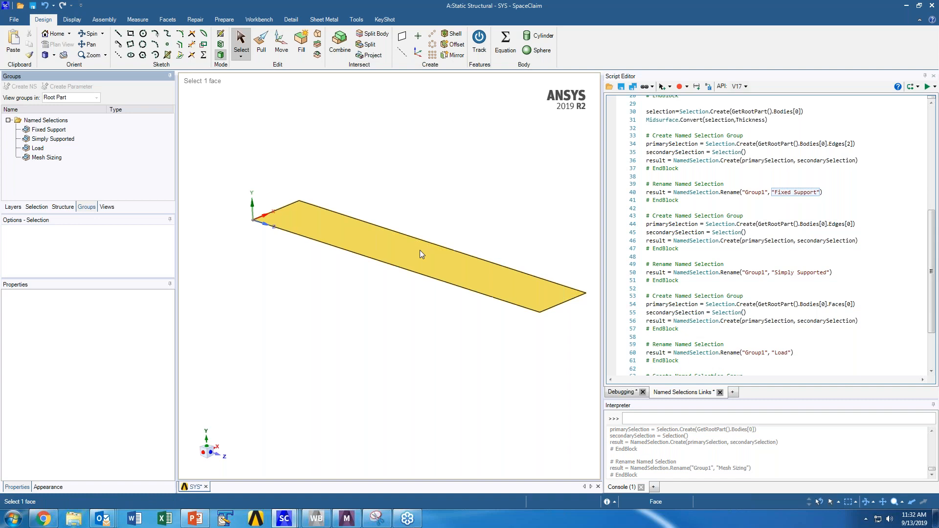
scroll(661, 236, down, 2)
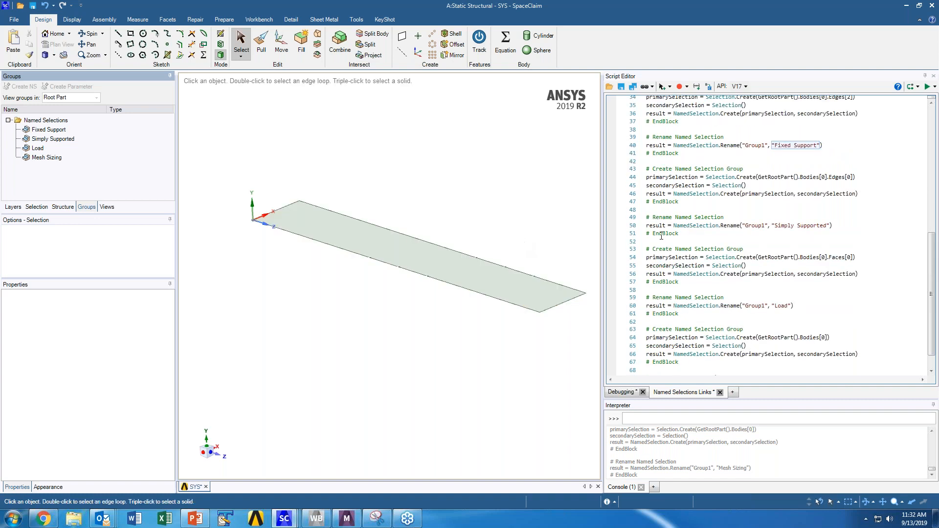
drag(851, 259, 753, 258)
scroll(667, 264, down, 1)
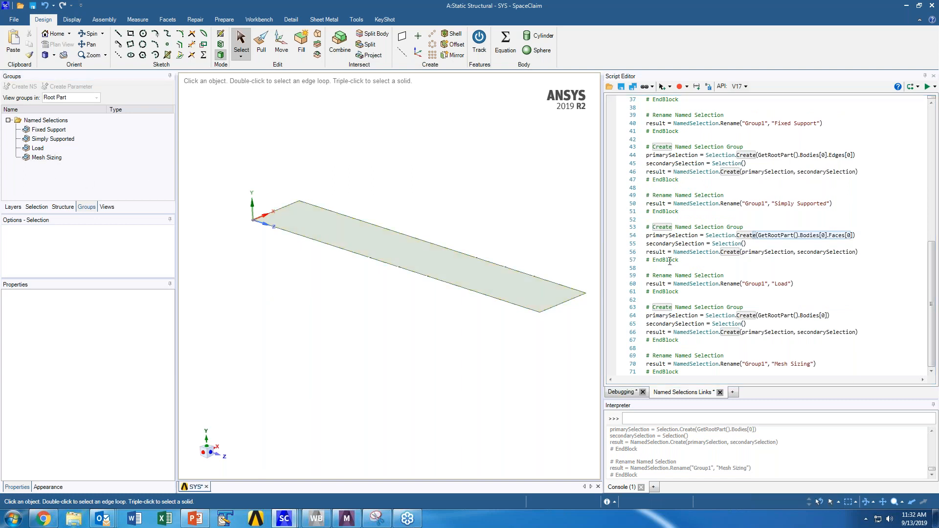
scroll(674, 250, up, 12)
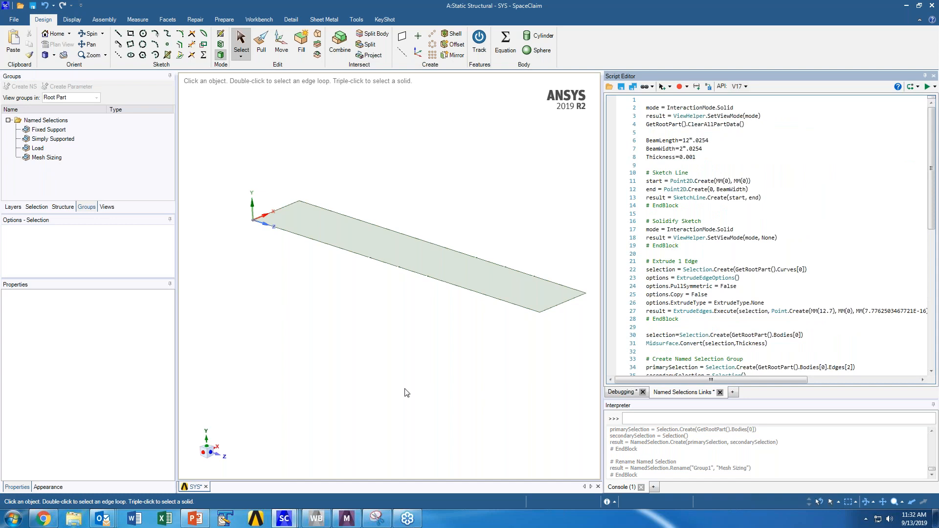
Switch to ANSYS Mechanical and inspect the imported Simply Supported, Fixed Support, Mesh Sizing and Load named selections on the beam.
click(348, 516)
middle_drag(358, 341, 360, 329)
scroll(361, 329, down, 1)
click(58, 172)
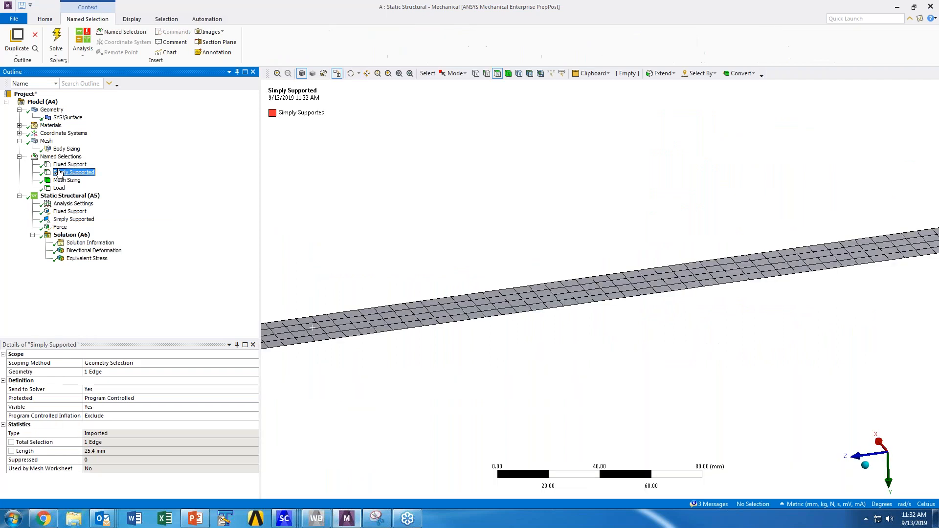
click(69, 166)
scroll(70, 167, down, 2)
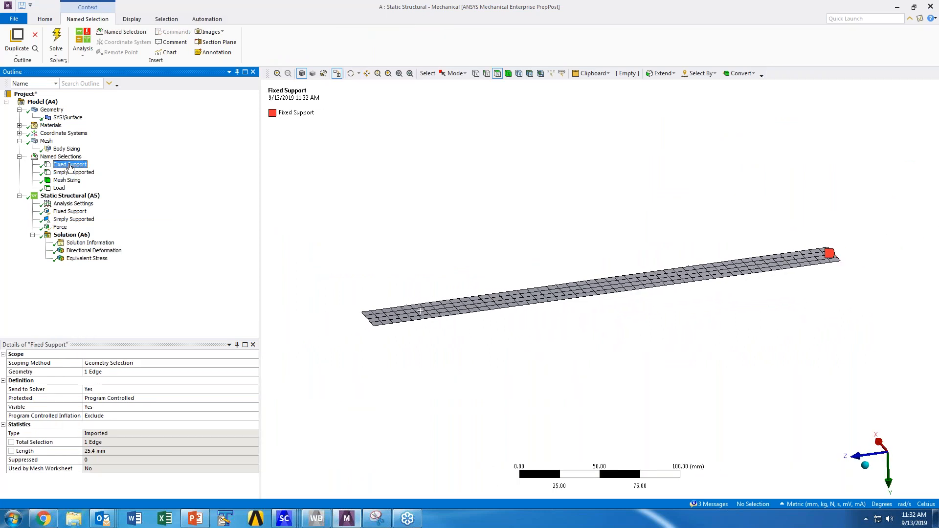
click(70, 174)
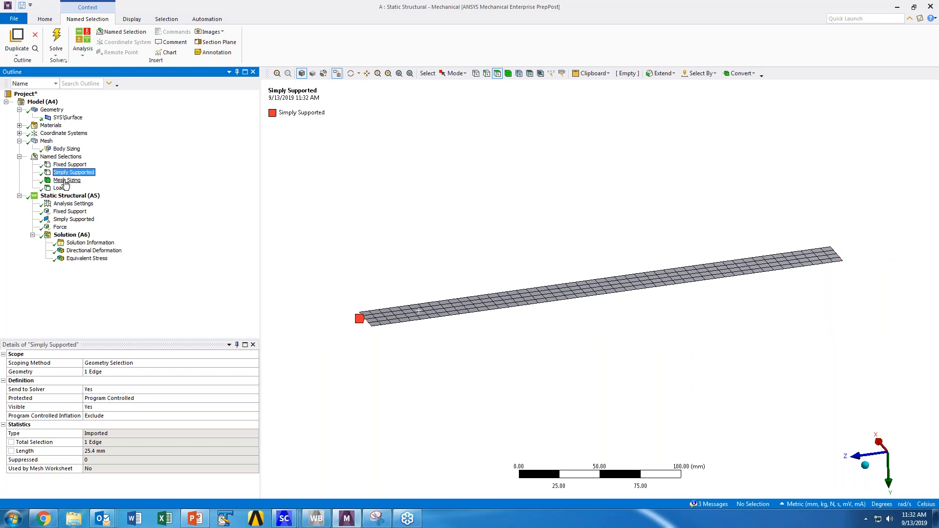
click(65, 180)
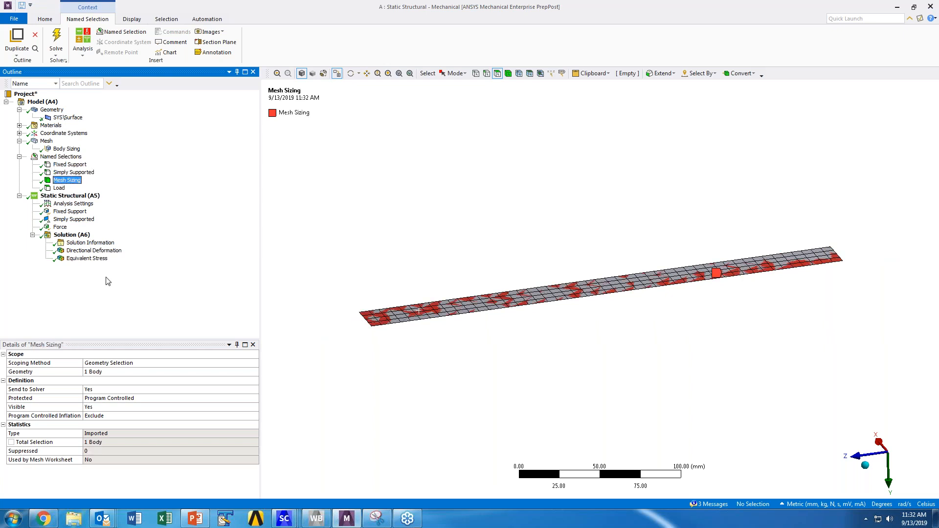
click(59, 188)
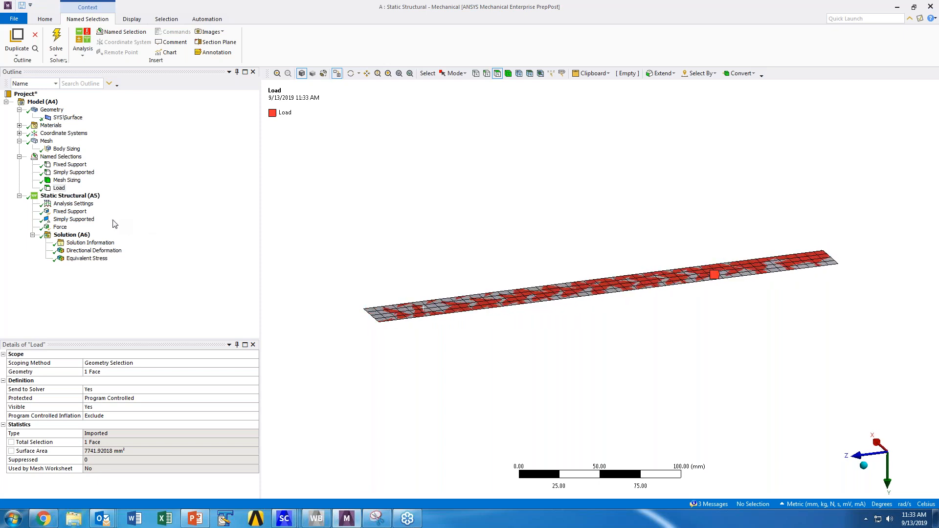
Check how the Fixed Support, Simply Supported and Force boundary conditions are scoped to named selections, and return to the Named Selections group.
click(78, 211)
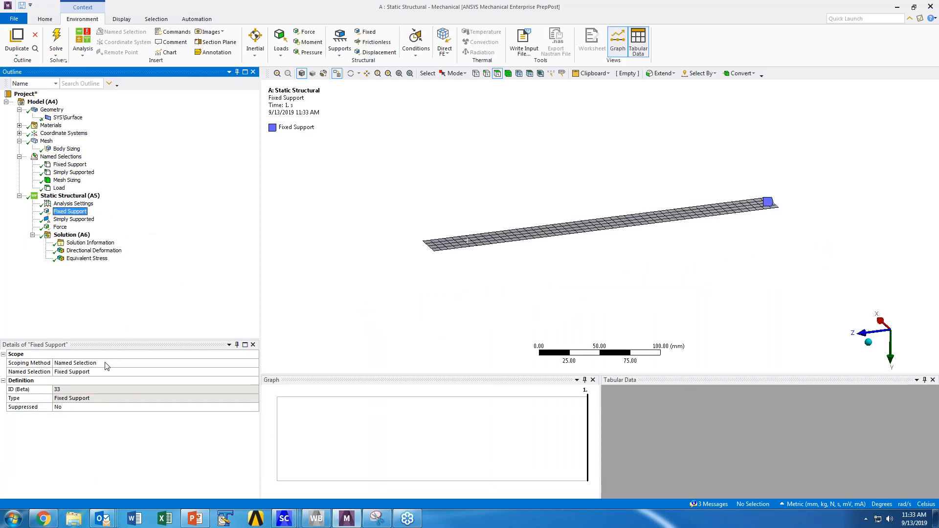
drag(119, 337, 127, 304)
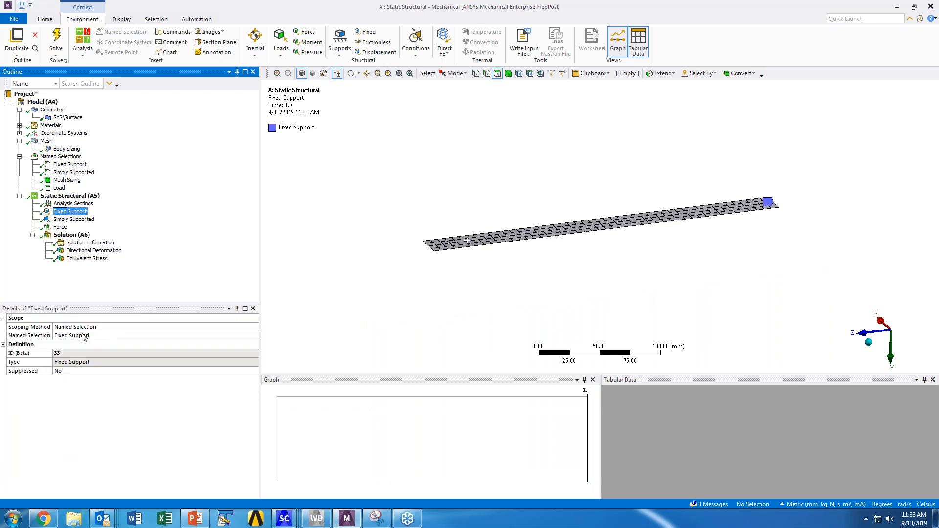
click(83, 366)
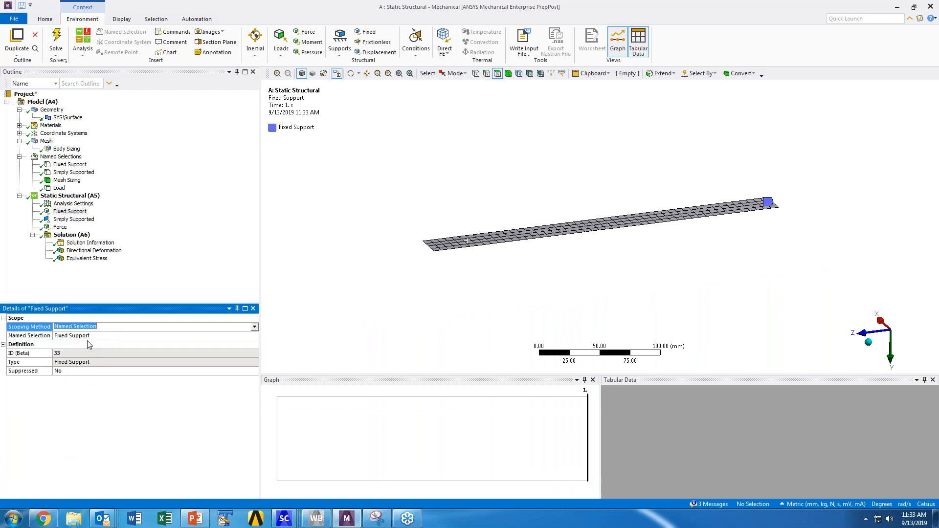
click(89, 338)
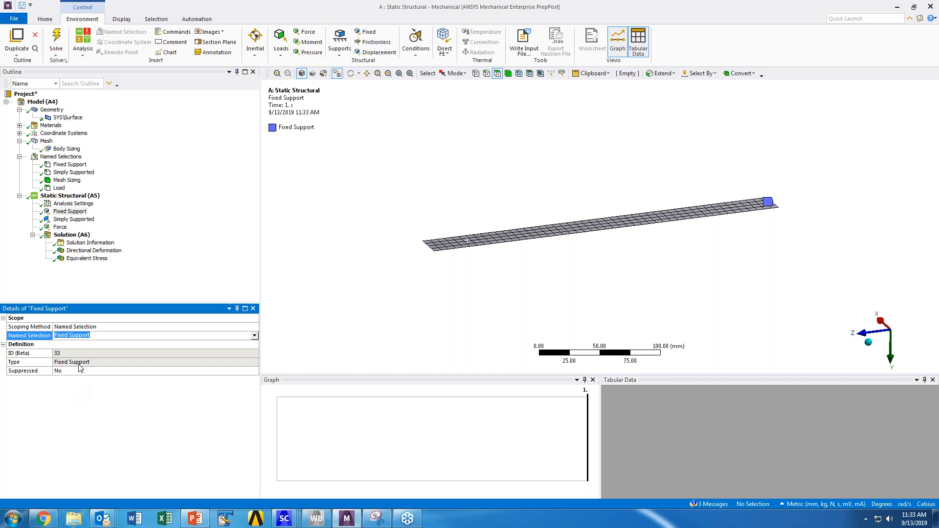
click(79, 219)
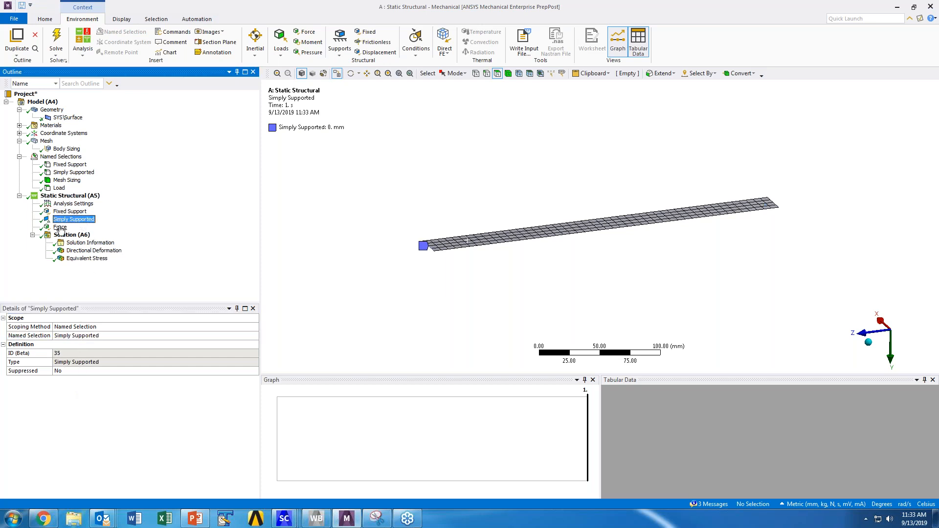
click(59, 227)
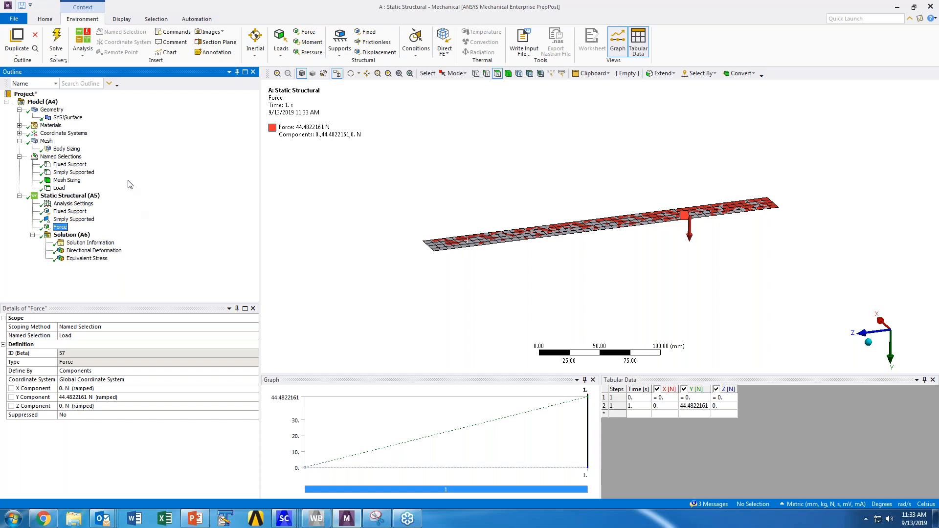
click(61, 156)
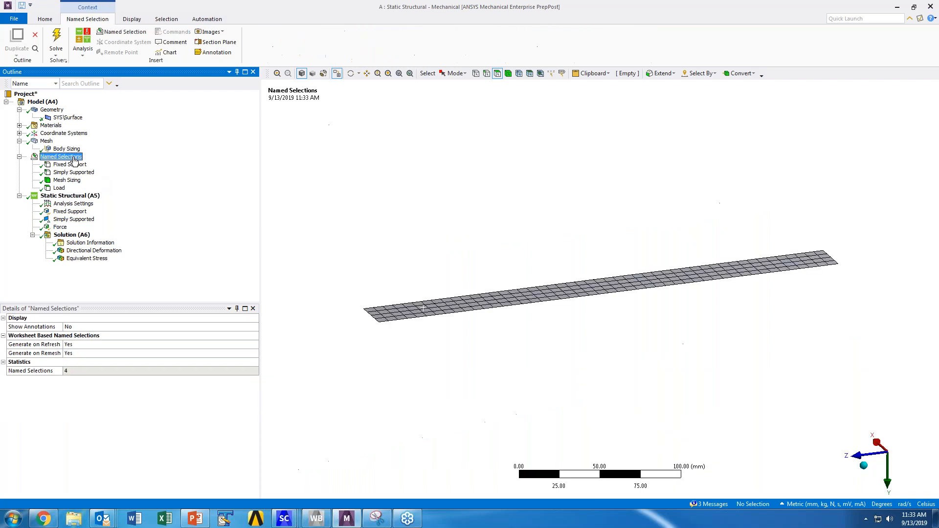
Create a named selection called Load from the beam's face in Mechanical.
click(407, 312)
right_click(407, 311)
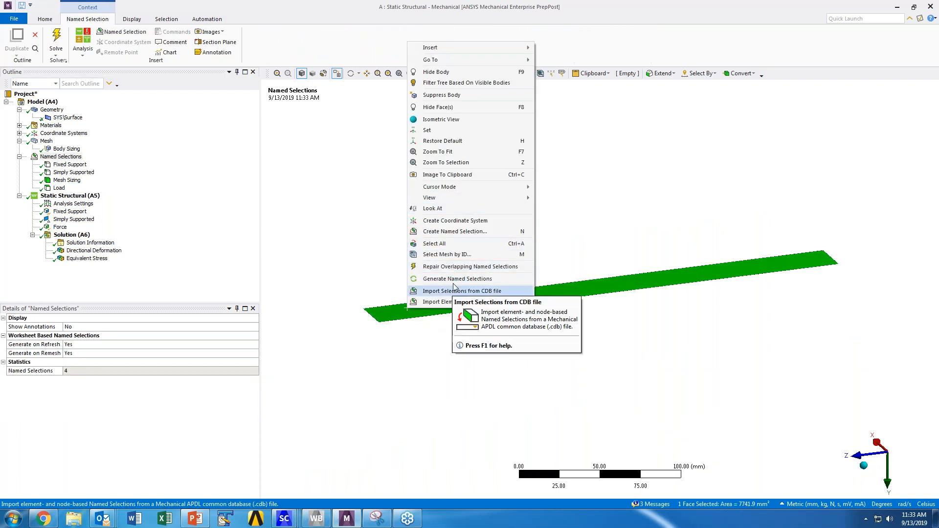
click(455, 231)
text(Load)
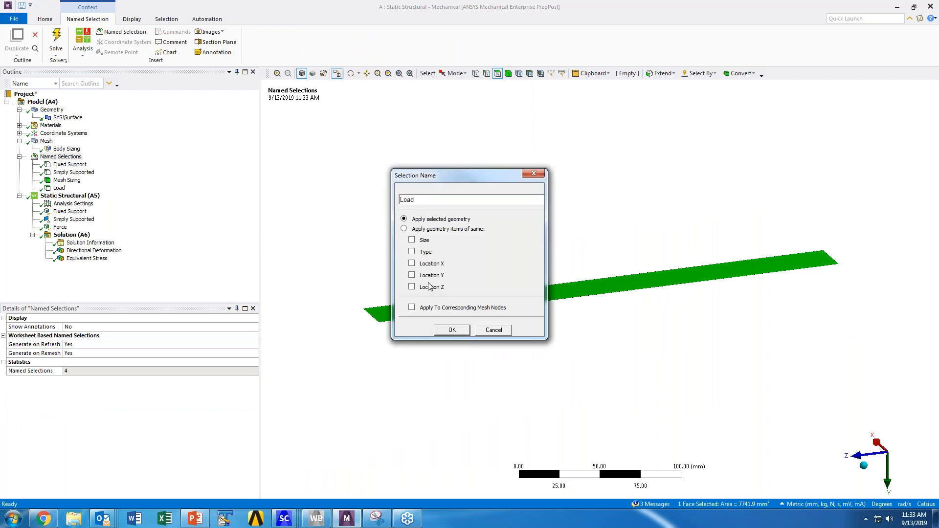
key(Return)
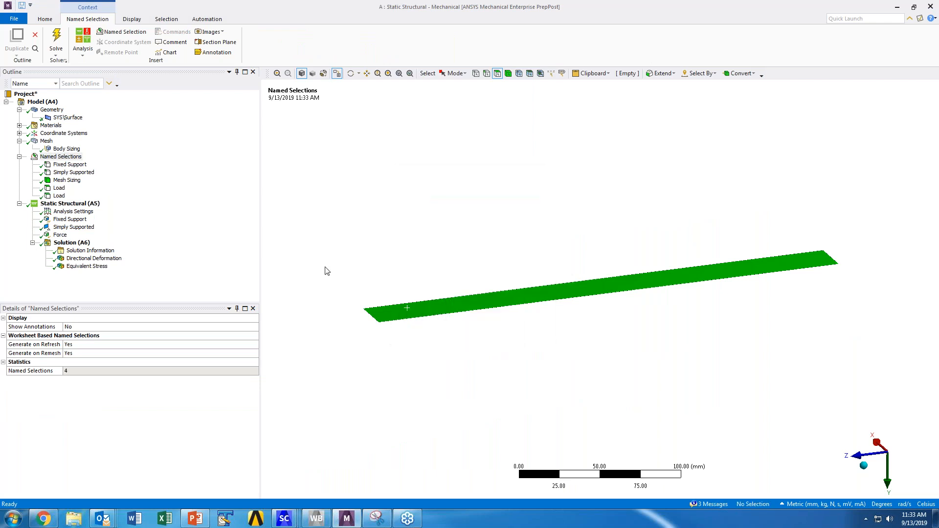
Delete the duplicate Load named selection from the outline and confirm the deletion.
click(59, 189)
click(64, 197)
key(Delete)
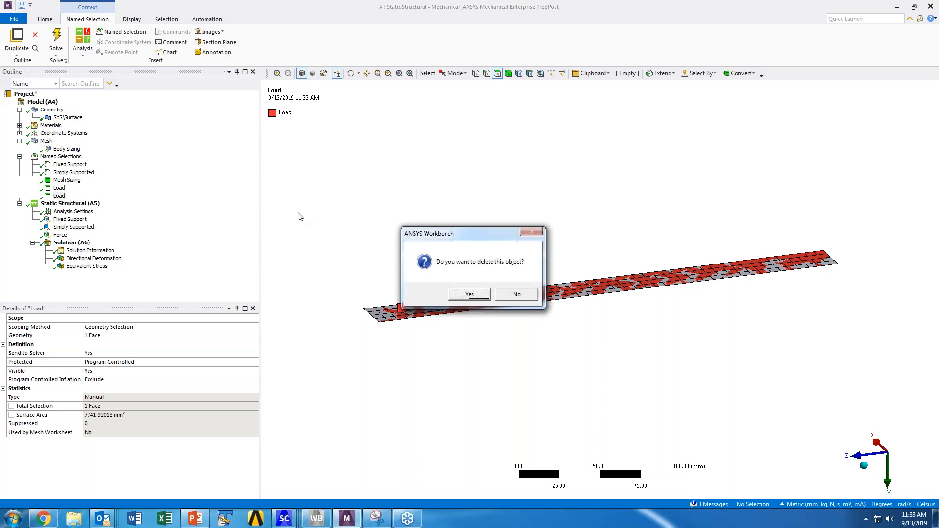
click(468, 293)
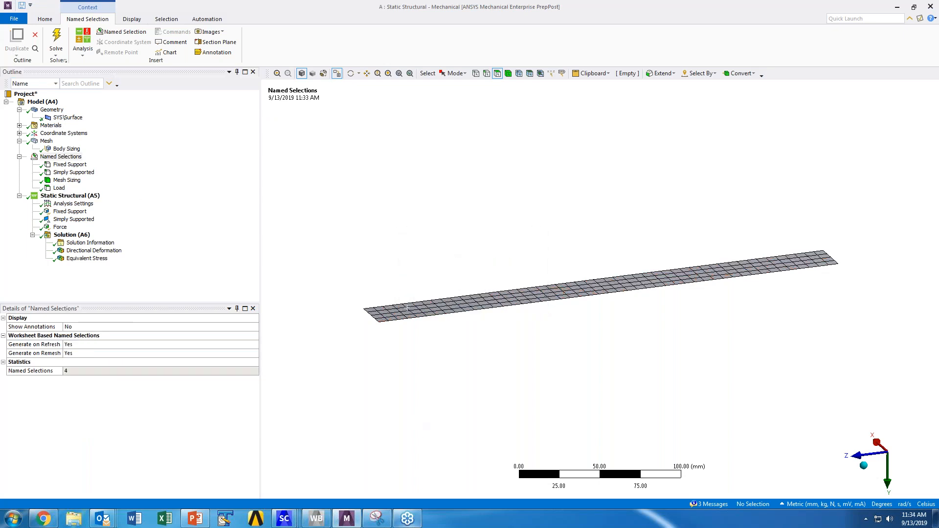
Switch to the A:Static Structural model in SpaceClaim, create a named selection from the beam's face and delete that group again.
mouse_move(286, 517)
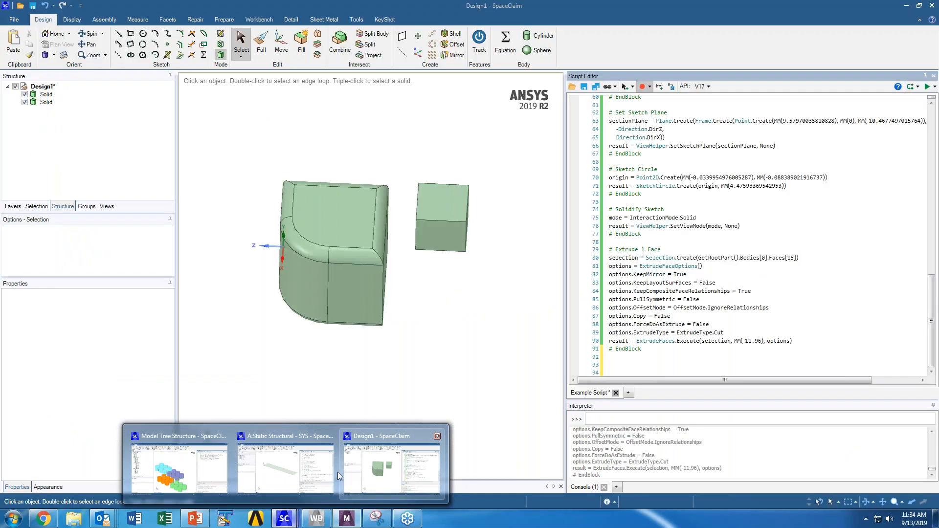
click(308, 455)
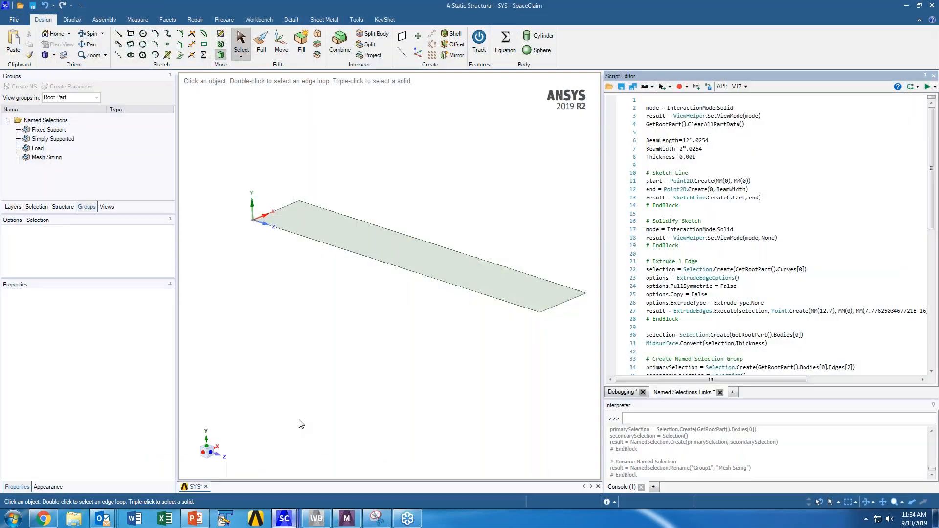
click(342, 242)
click(20, 87)
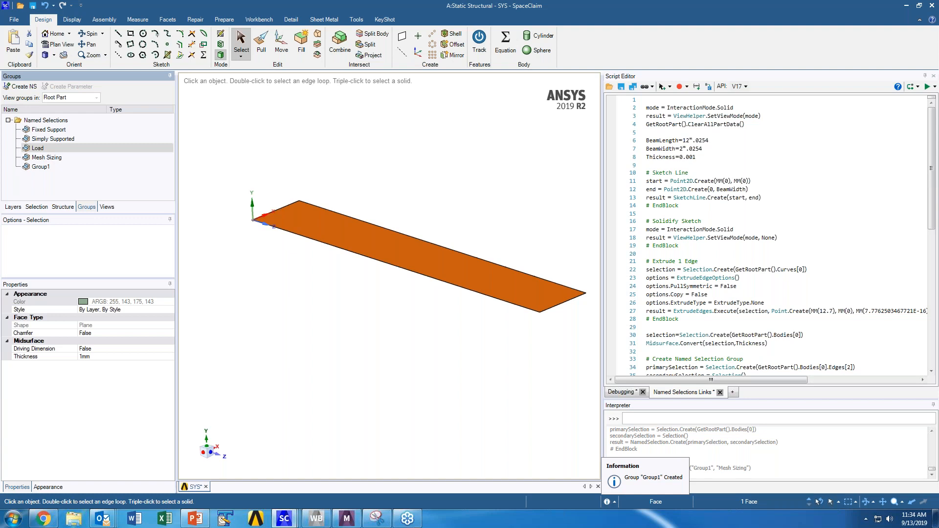
click(39, 167)
right_click(39, 166)
click(66, 218)
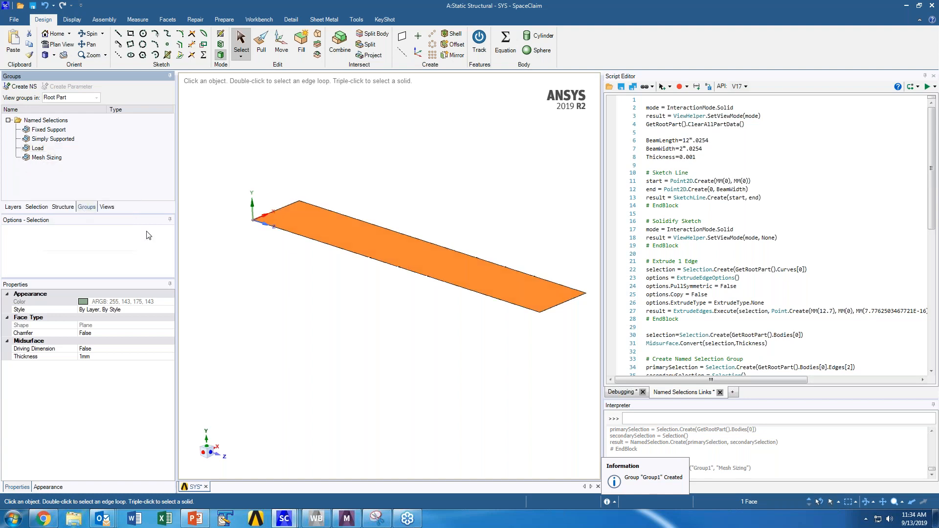
Compare the meshed beam in Mechanical with the beam surface in the A:Static Structural SpaceClaim model.
click(347, 517)
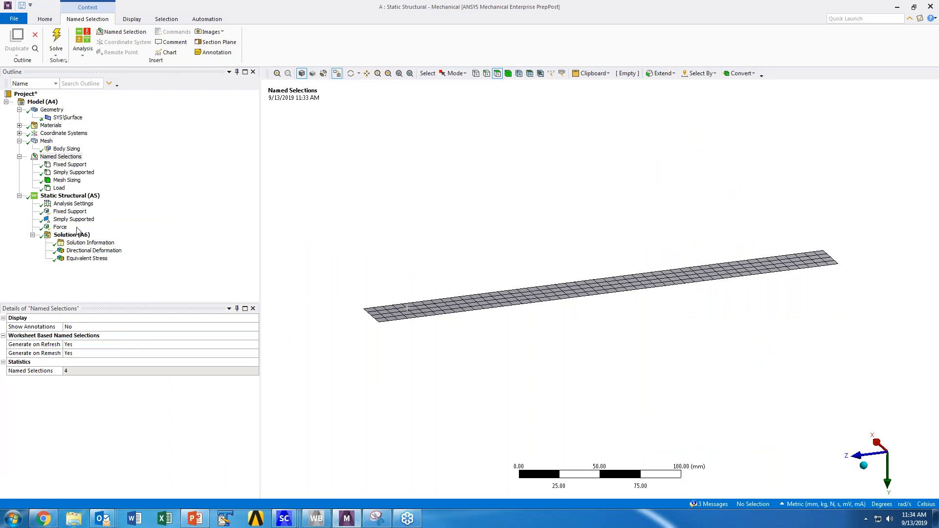
middle_drag(465, 254, 583, 272)
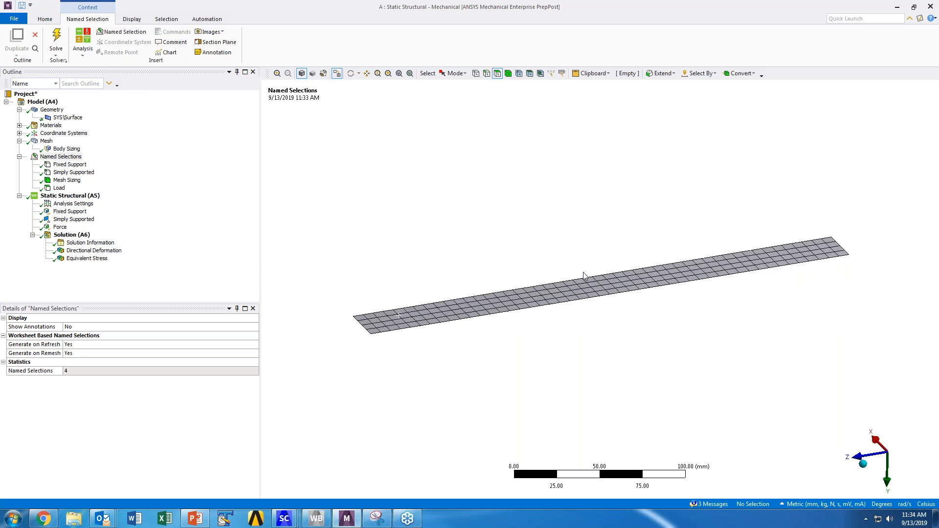
mouse_move(284, 517)
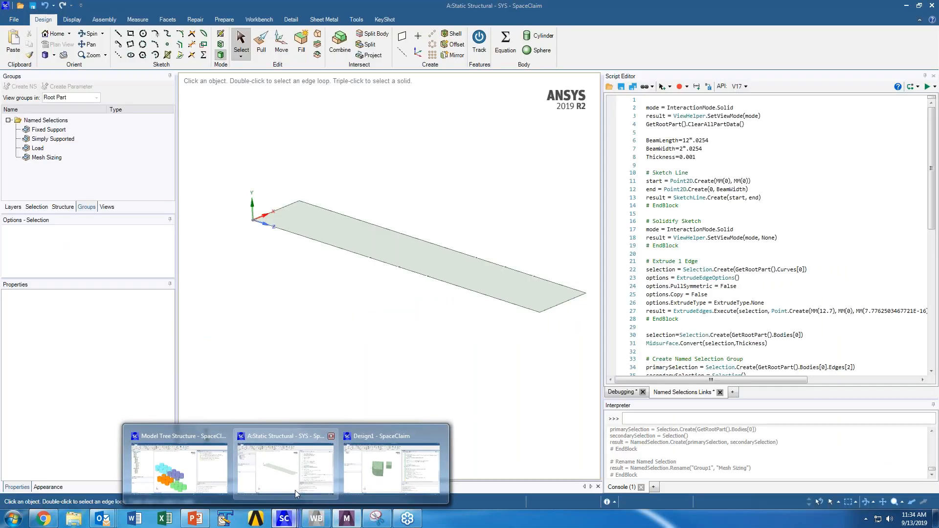
click(294, 490)
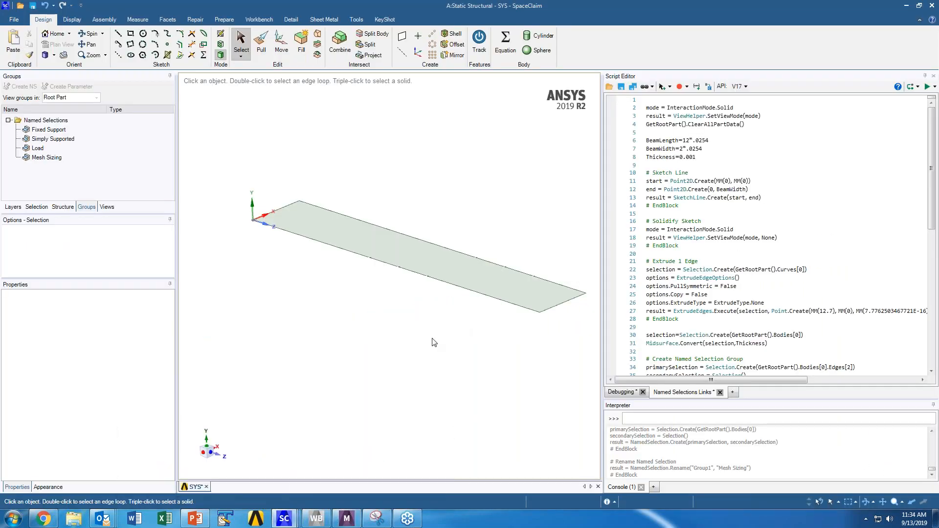
shift+middle_drag(431, 338, 422, 338)
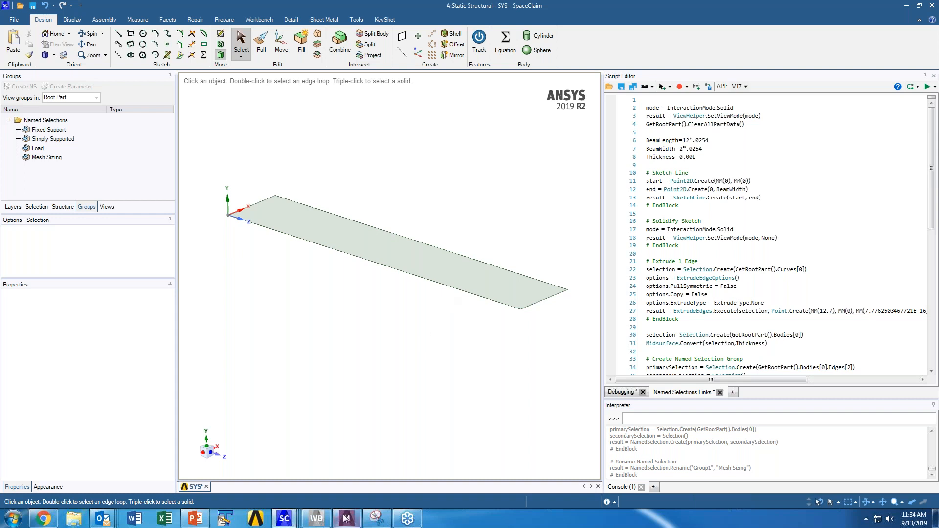
click(488, 275)
click(387, 461)
Switch to Mechanical and update the beam geometry from its SpaceClaim source.
click(346, 518)
click(59, 112)
right_click(59, 112)
click(81, 159)
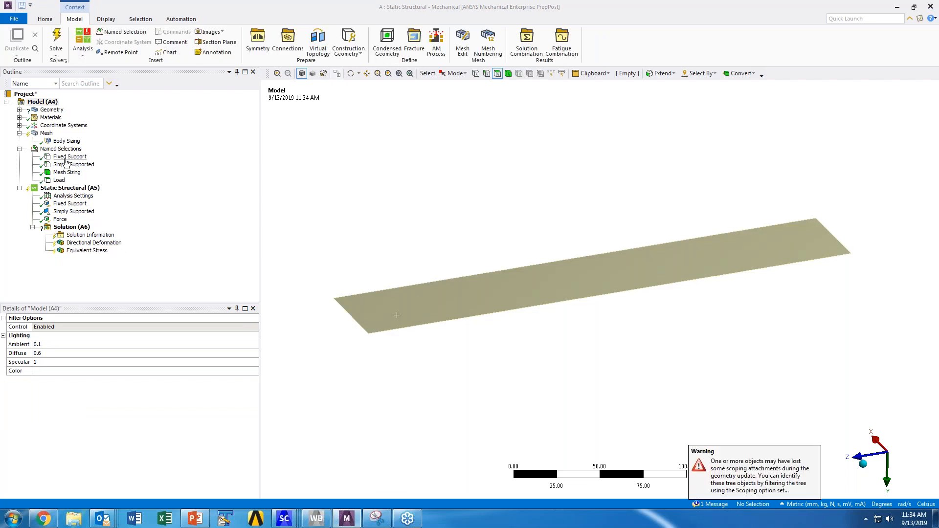
Assign a material to the SYS\Surface body and collapse the Geometry branch.
click(19, 110)
click(67, 117)
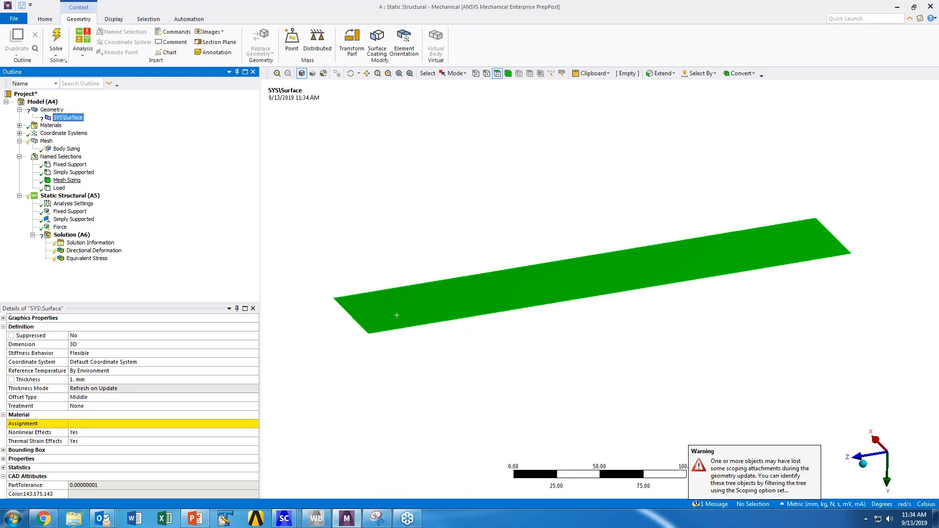
click(255, 423)
click(300, 301)
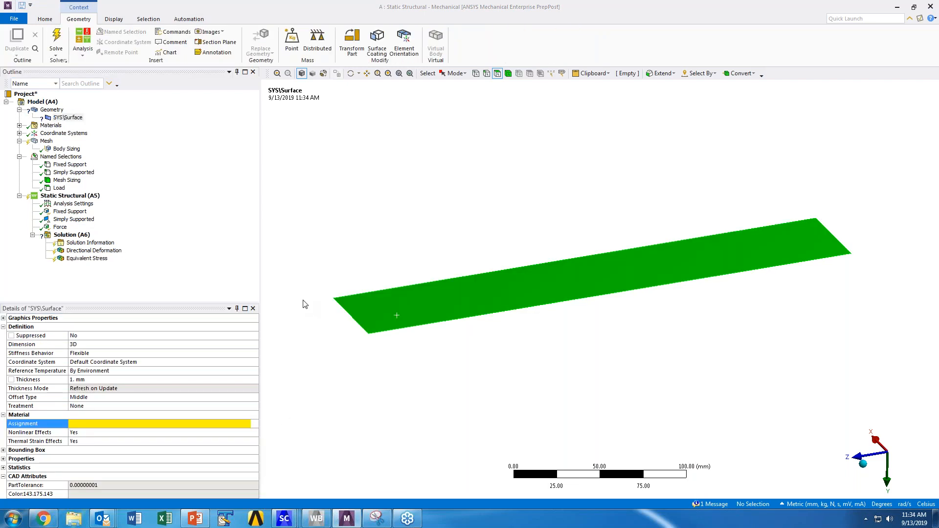
click(20, 111)
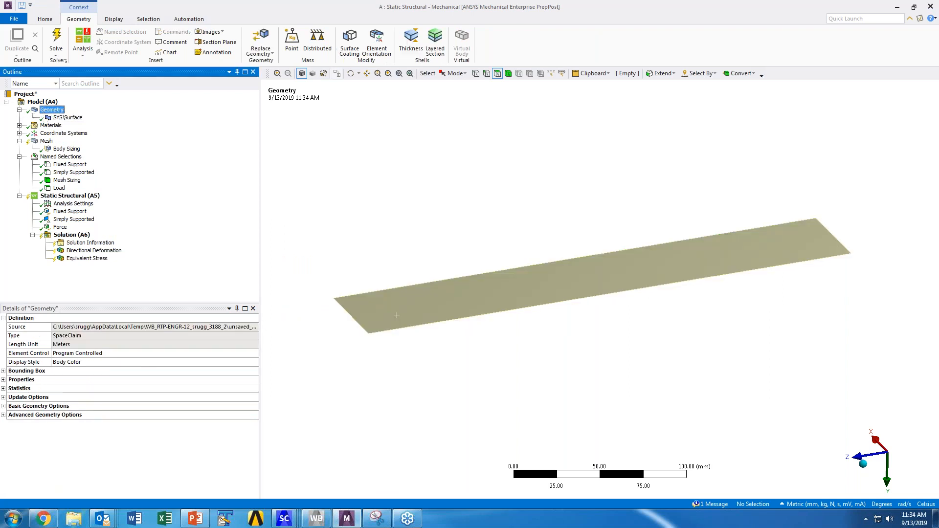
click(19, 110)
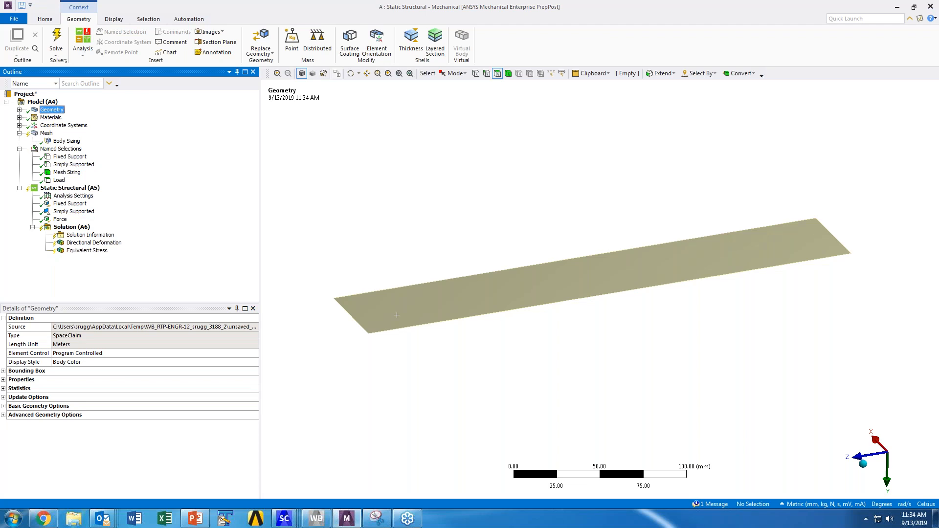
Solve the static structural analysis and review the Directional Deformation and Equivalent Stress results.
right_click(81, 227)
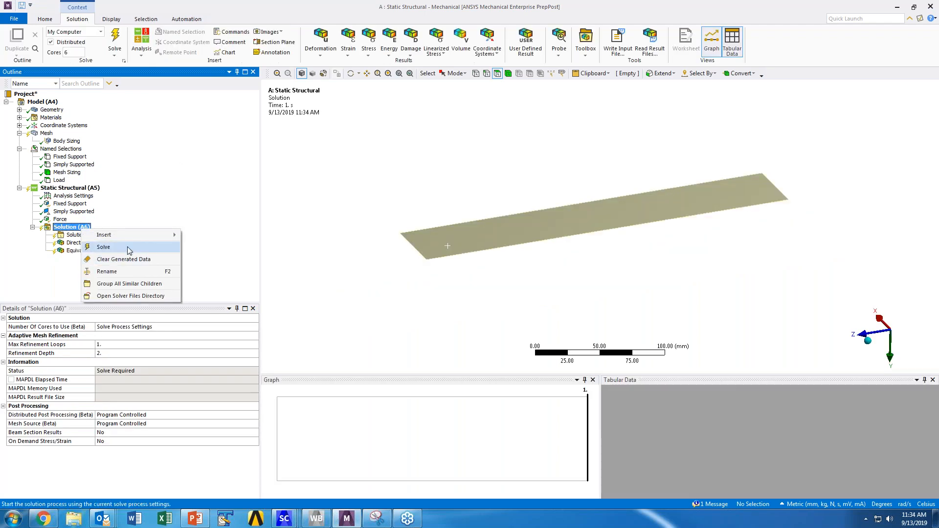
click(129, 250)
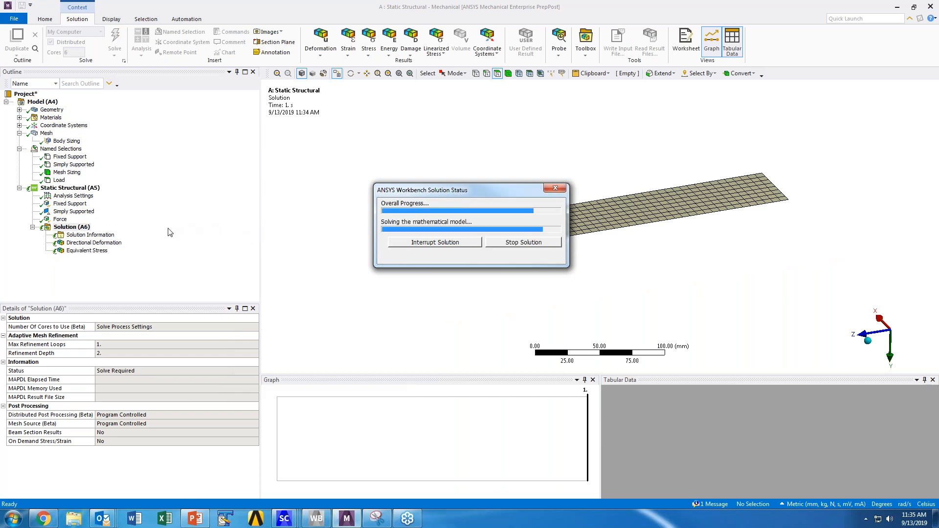
click(93, 243)
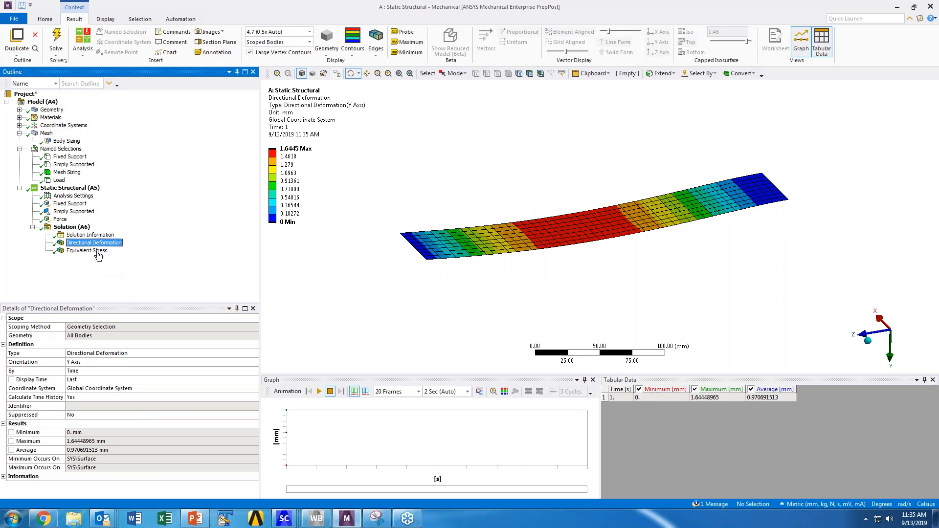
click(98, 251)
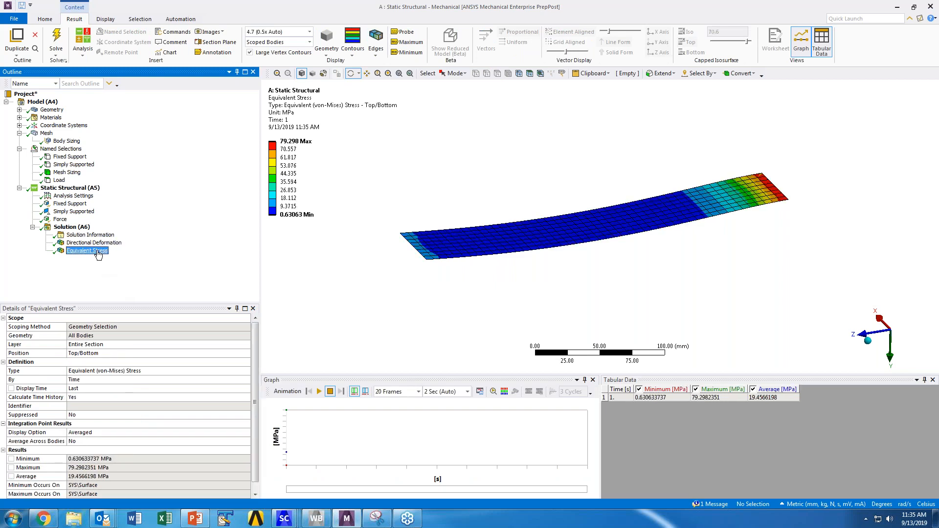
click(96, 243)
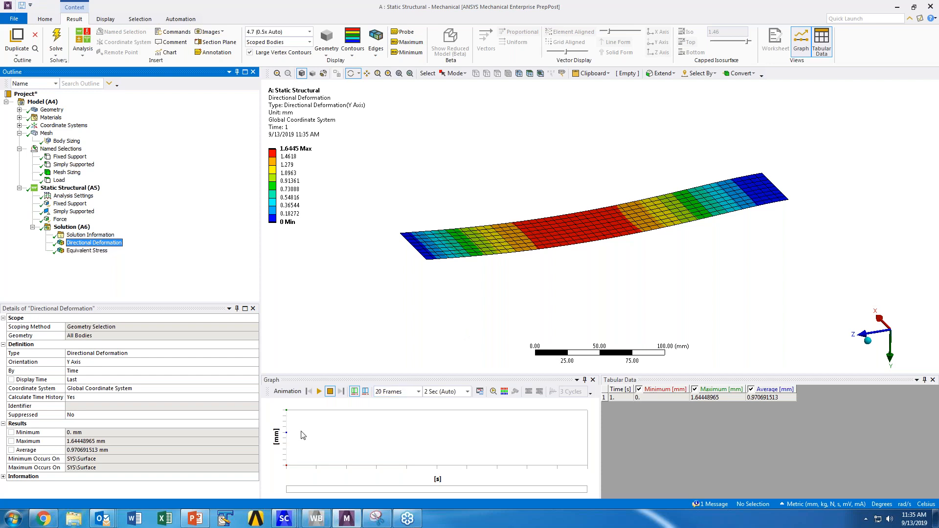
Switch to the PowerPoint presentation and show slide 9, Basics : Example Code Snippets.
click(193, 518)
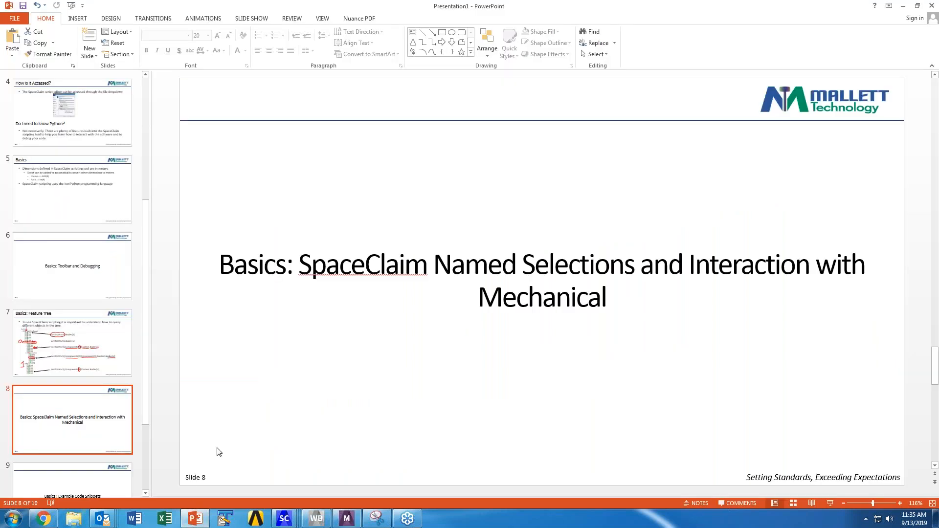
scroll(84, 447, down, 2)
click(84, 448)
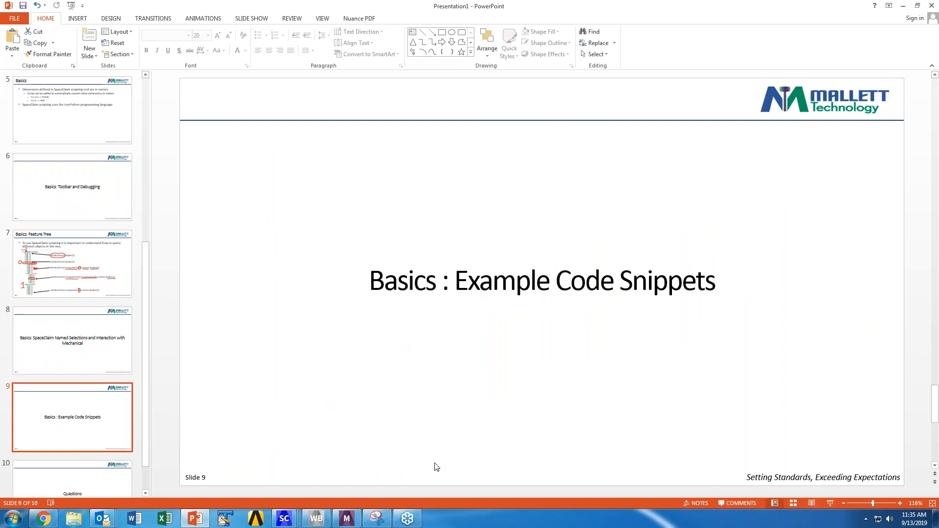
Switch to the Design1 model in SpaceClaim and start a new script with blank lines below its header comment.
mouse_move(290, 517)
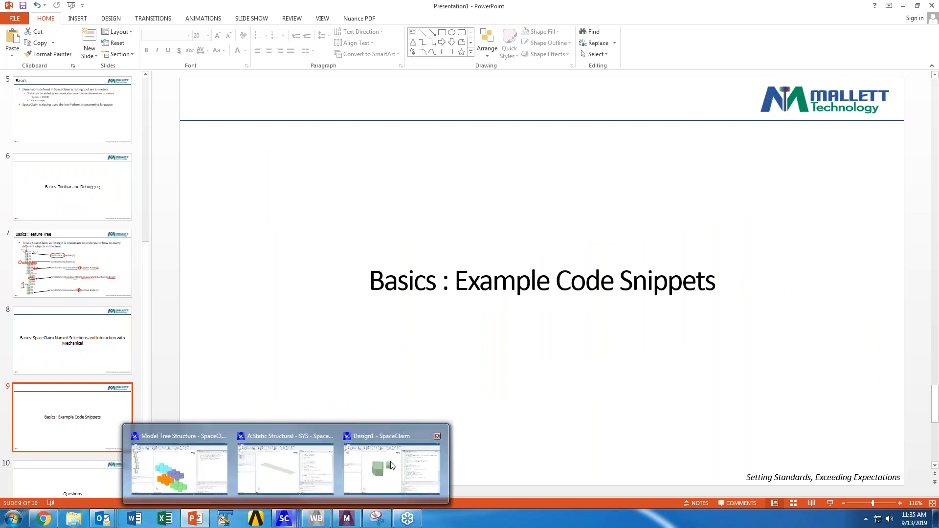
click(403, 456)
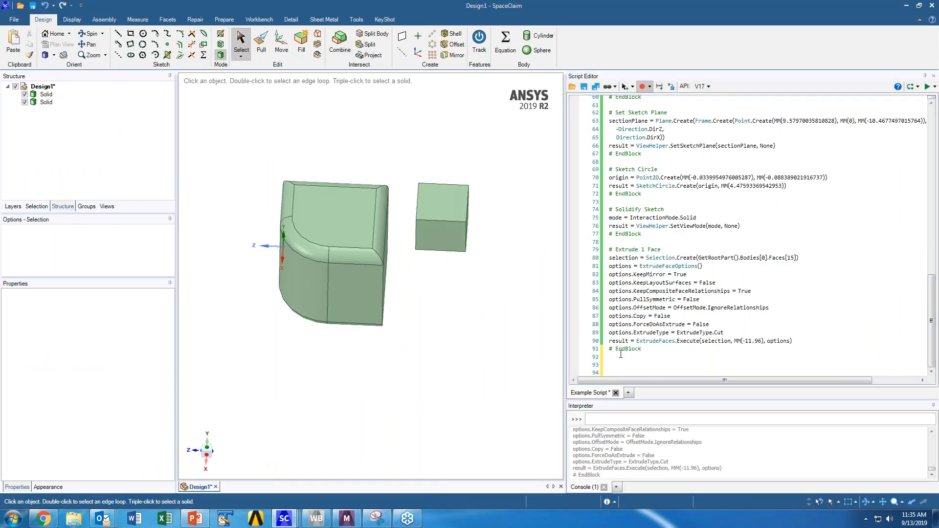
click(628, 392)
click(629, 234)
key(Return)
key(Return)
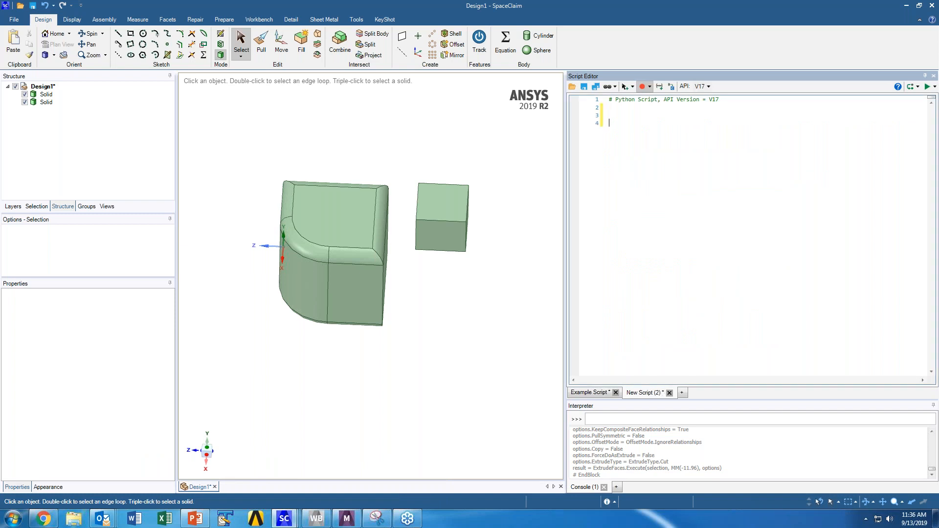
Delete both solid bodies from Design1 and return the cursor to the new script.
key(ctrl+a)
key(Delete)
click(650, 176)
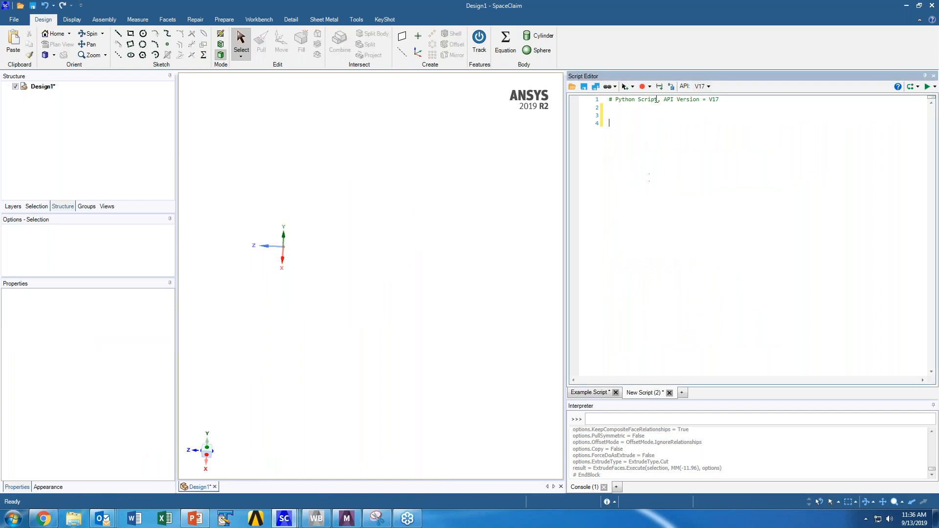
Insert the Constructing Geometry code snippet "Example Building a Pyramid of Spheres" into the new script.
click(659, 87)
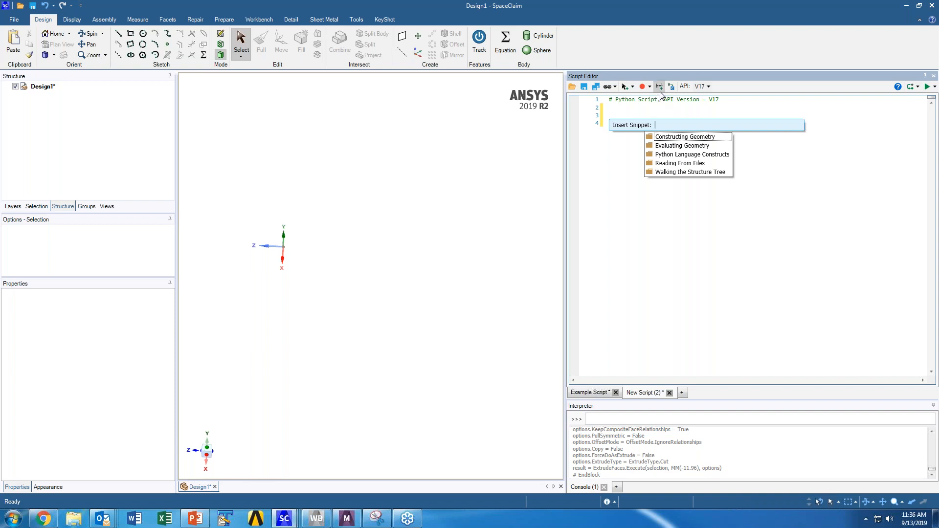
click(660, 90)
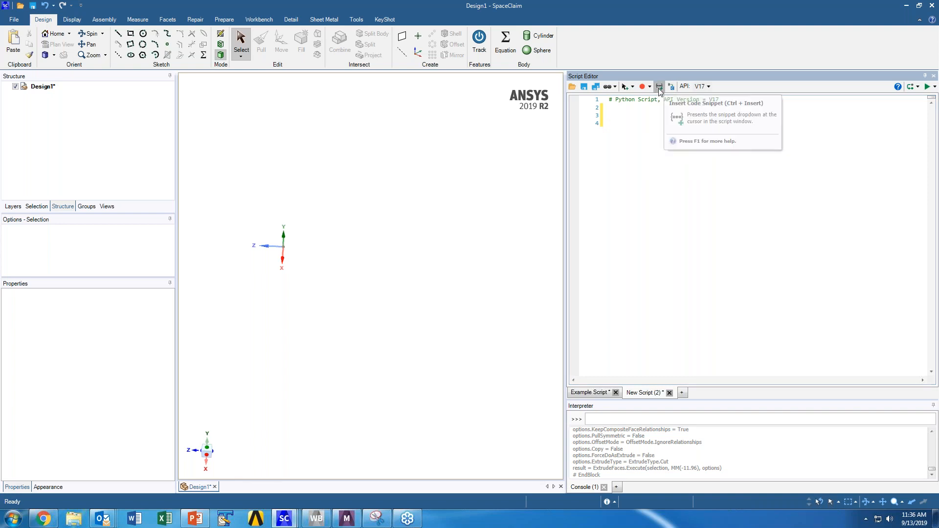
click(659, 91)
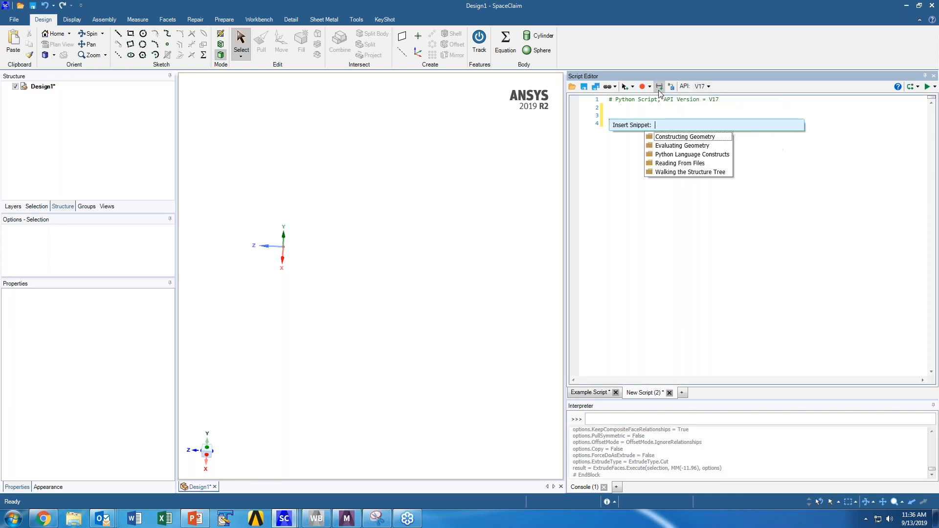
click(725, 138)
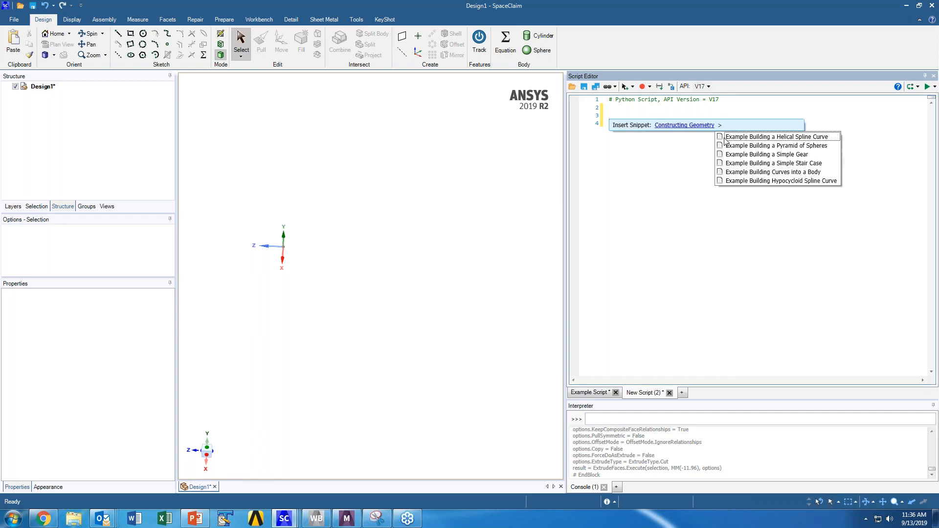
click(758, 145)
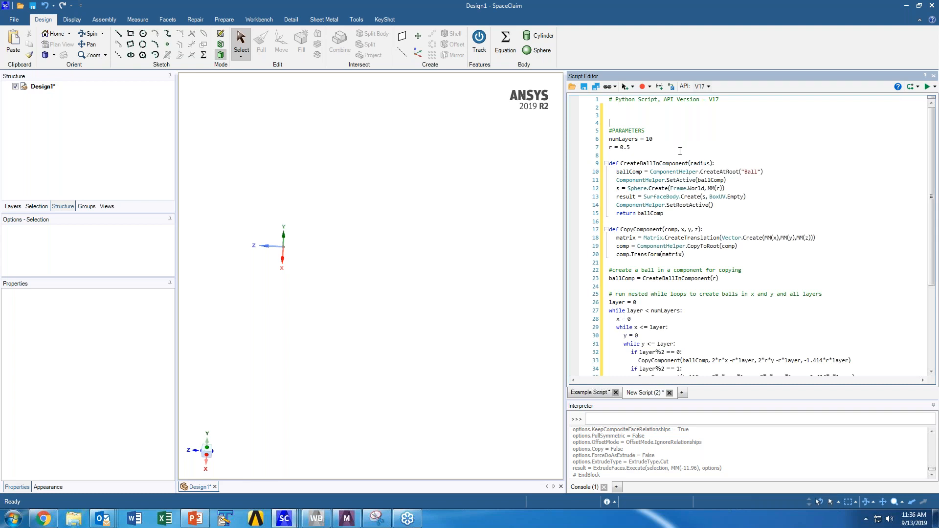
Run the pyramid-of-spheres script and orbit the generated Ball components to view them alongside the code.
scroll(687, 168, down, 5)
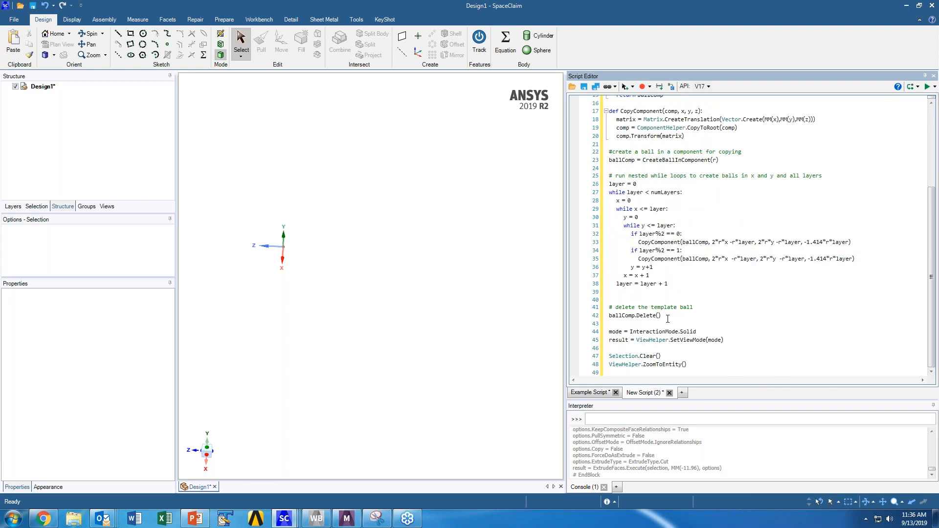
scroll(668, 319, up, 2)
scroll(668, 321, up, 3)
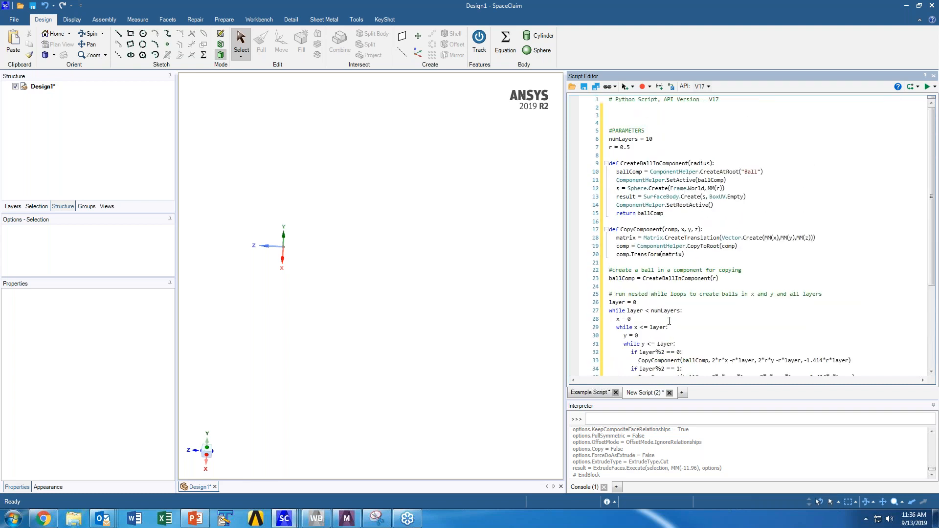
click(927, 87)
middle_drag(413, 289, 400, 340)
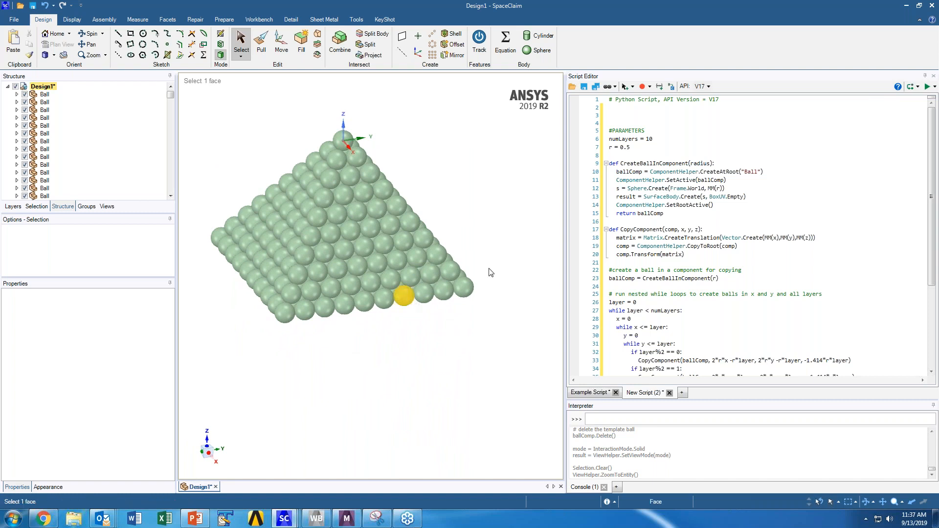
click(664, 155)
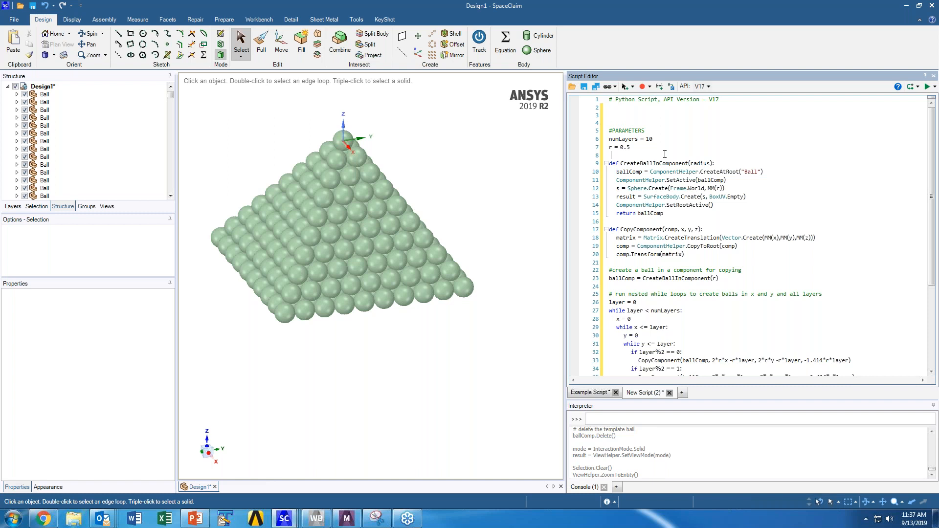
scroll(665, 154, down, 2)
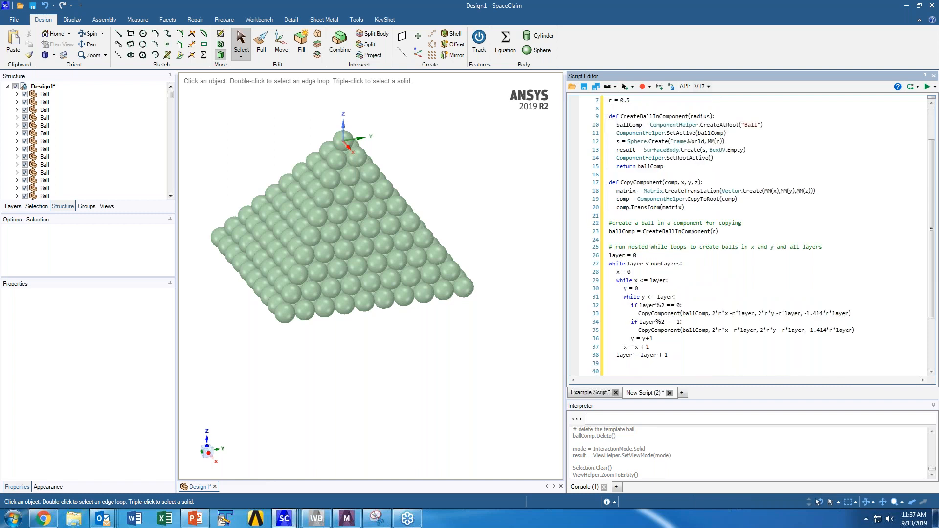
scroll(650, 154, up, 2)
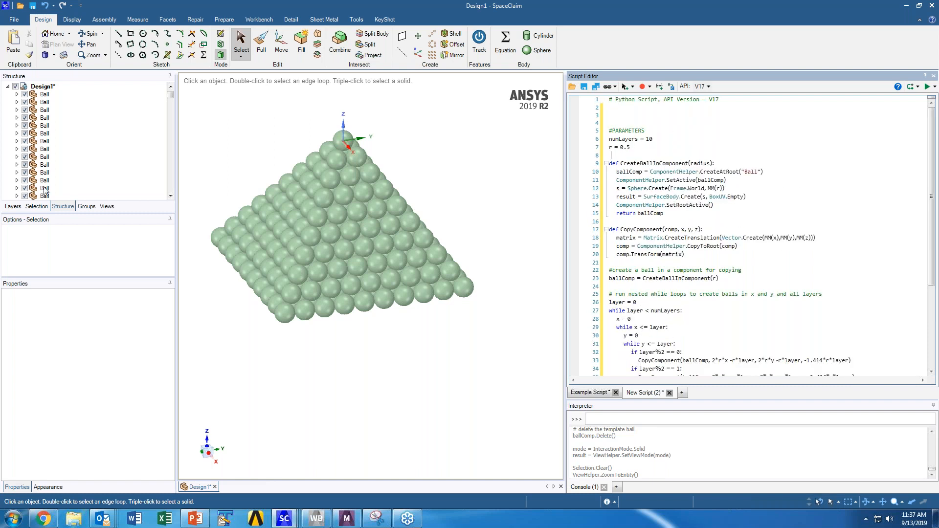
Delete all the Ball components from the Design1 structure tree.
click(45, 94)
click(47, 97)
scroll(58, 111, down, 20)
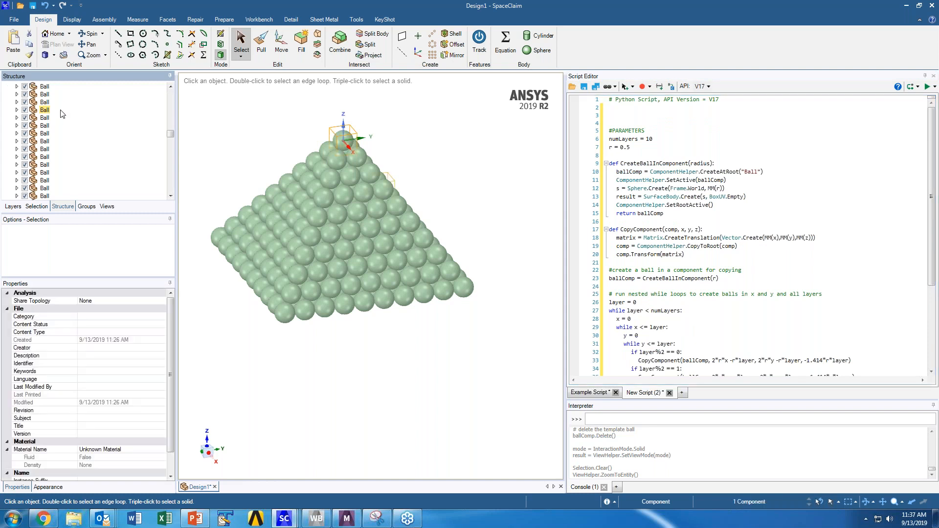
shift+click(44, 196)
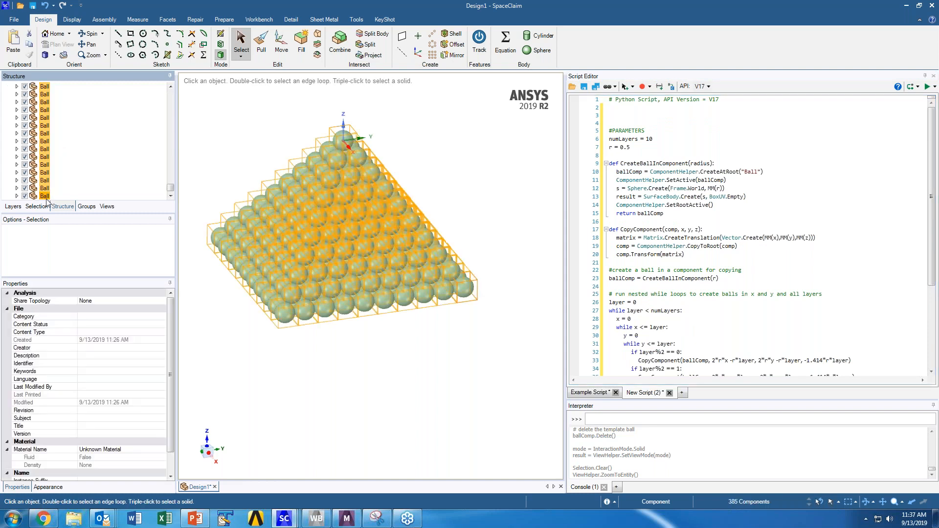
key(Delete)
Execute the script line by line up to and including the ballComp = CreateBallInComponent(r) call.
click(613, 121)
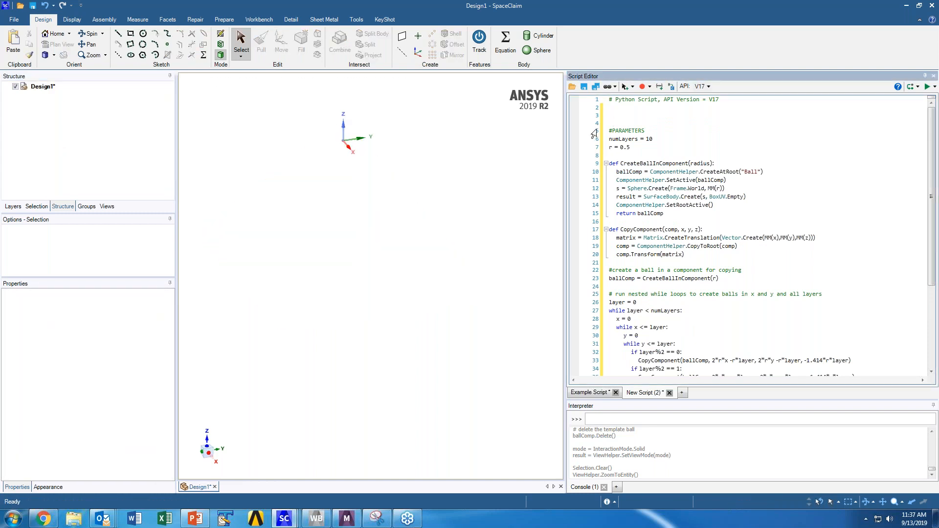
click(613, 139)
click(909, 87)
click(909, 87)
click(910, 87)
click(910, 87)
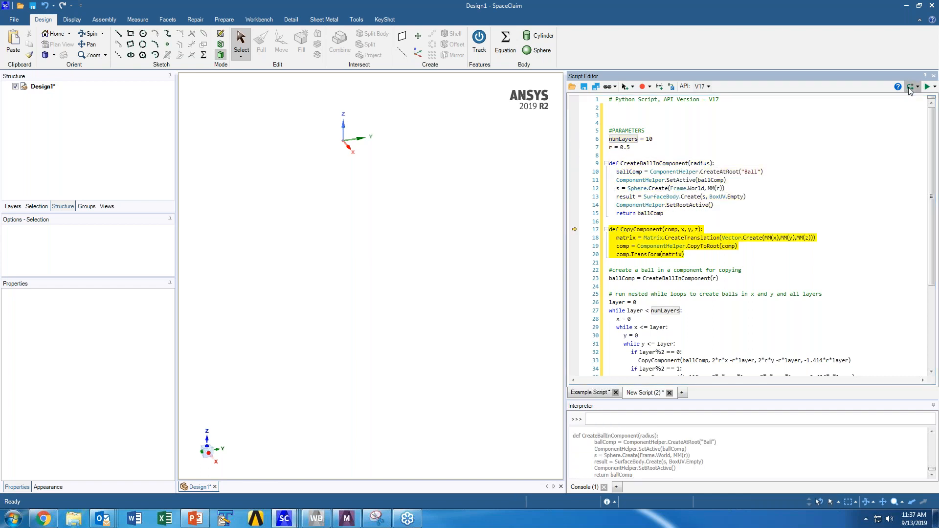
click(909, 87)
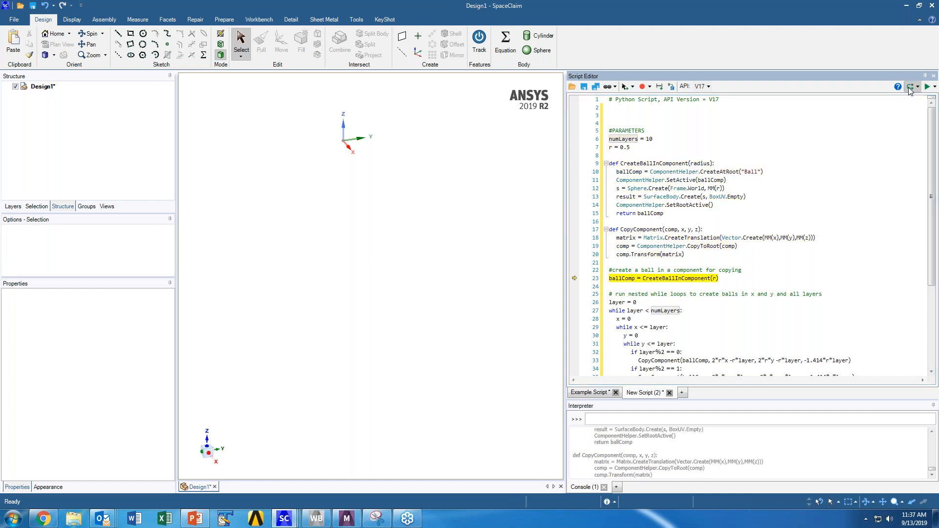
click(910, 87)
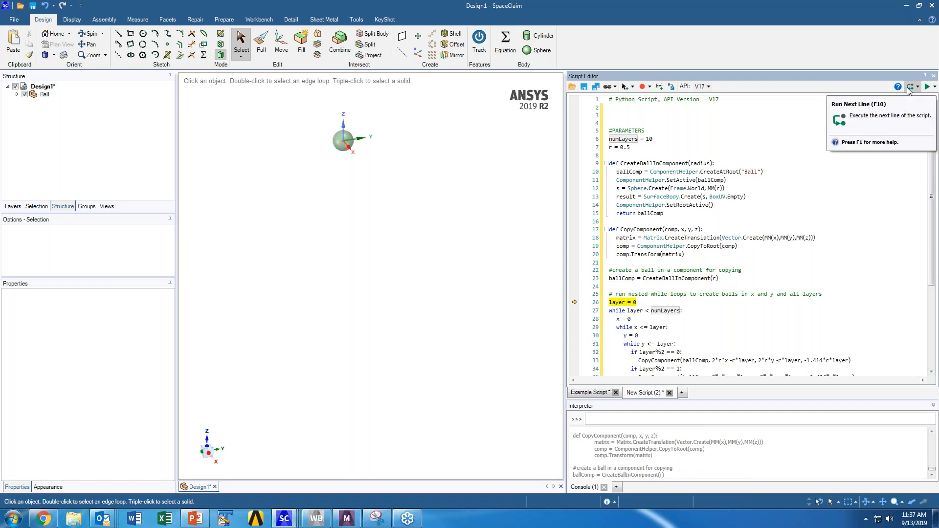
Step through the nested while loops from layer = 0, executing one script line at a time.
click(908, 88)
click(908, 88)
click(908, 88)
click(908, 89)
click(908, 88)
click(908, 89)
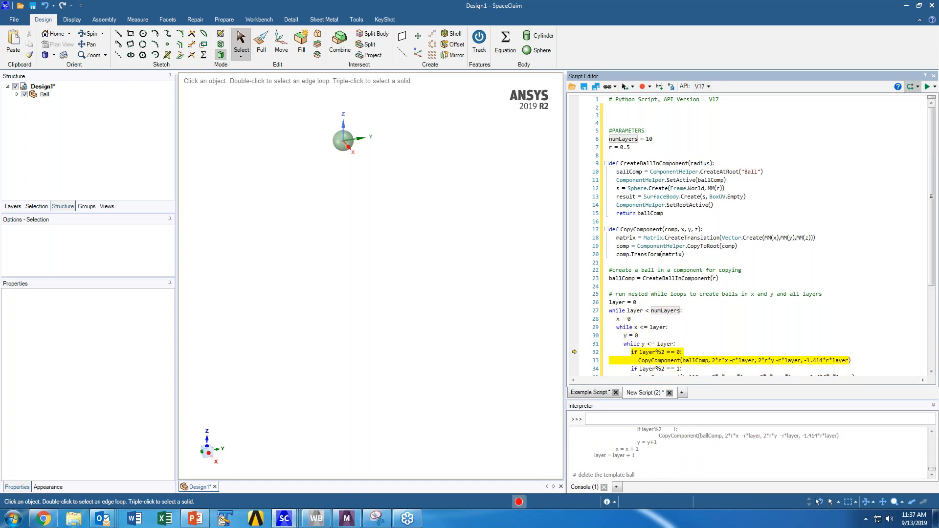
click(908, 88)
click(911, 88)
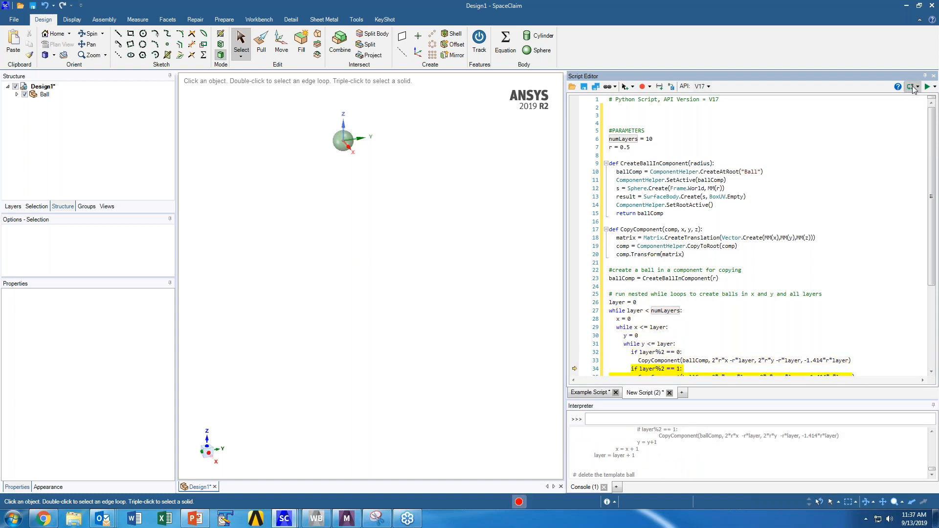
click(912, 88)
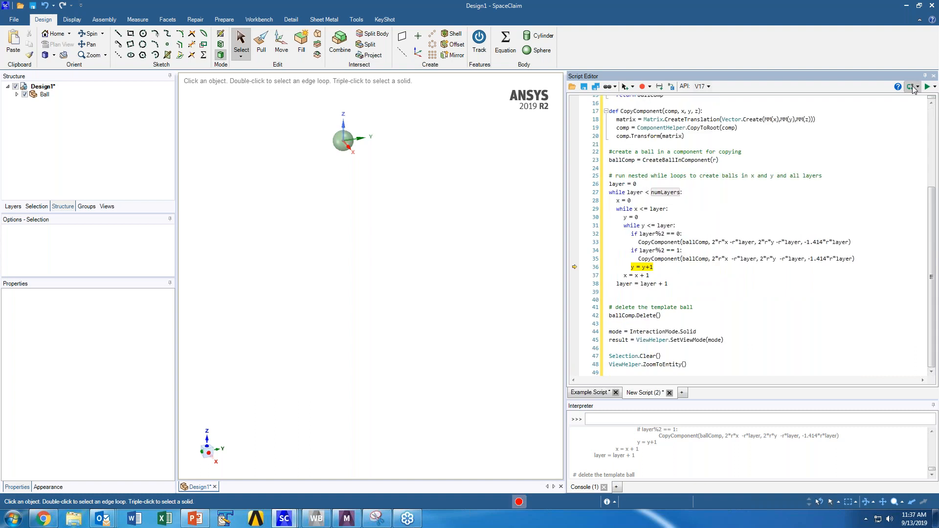
click(912, 88)
click(912, 88)
click(911, 89)
click(912, 88)
click(912, 89)
click(912, 88)
click(912, 88)
click(912, 89)
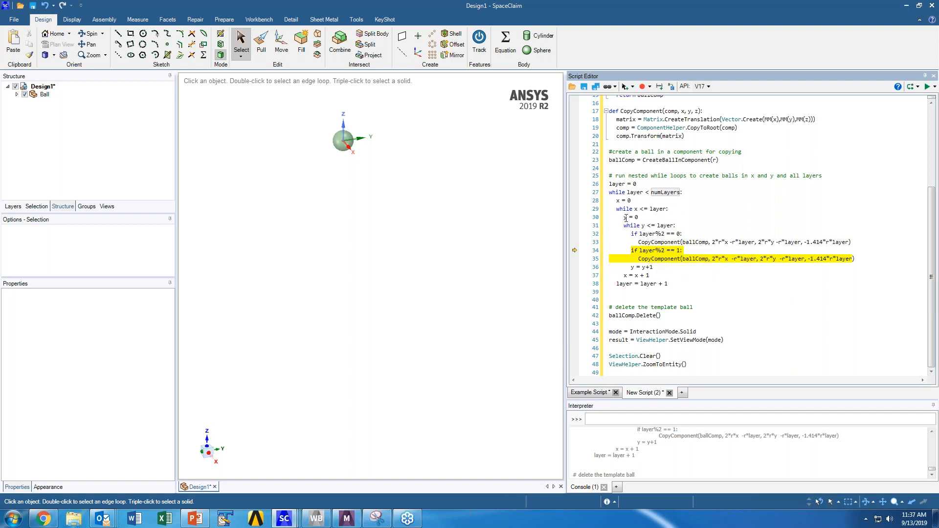
Execute a few more loop lines singly and run the rest of the script to build the sphere pyramid.
mouse_move(625, 217)
click(912, 88)
click(912, 88)
click(913, 88)
click(925, 88)
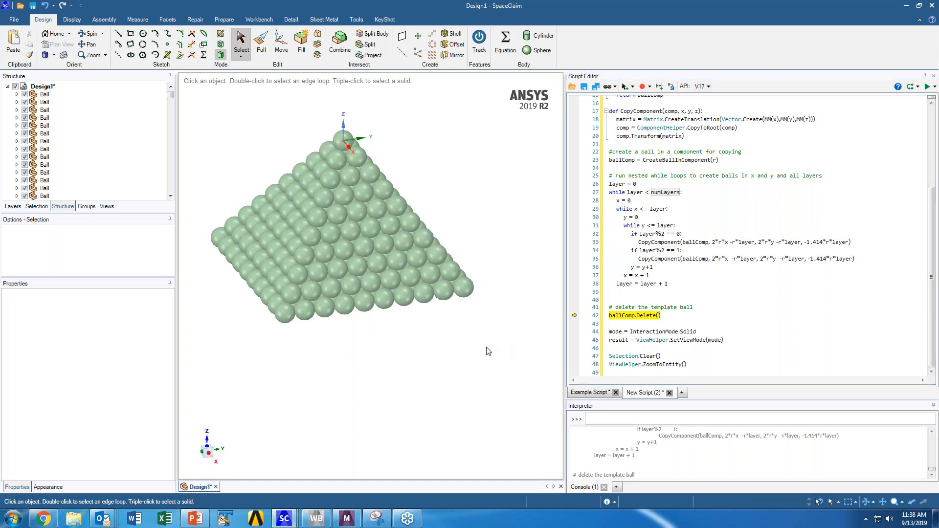
Remove every Ball component of the rebuilt pyramid from Design1.
click(53, 94)
drag(170, 142, 152, 198)
shift+click(60, 196)
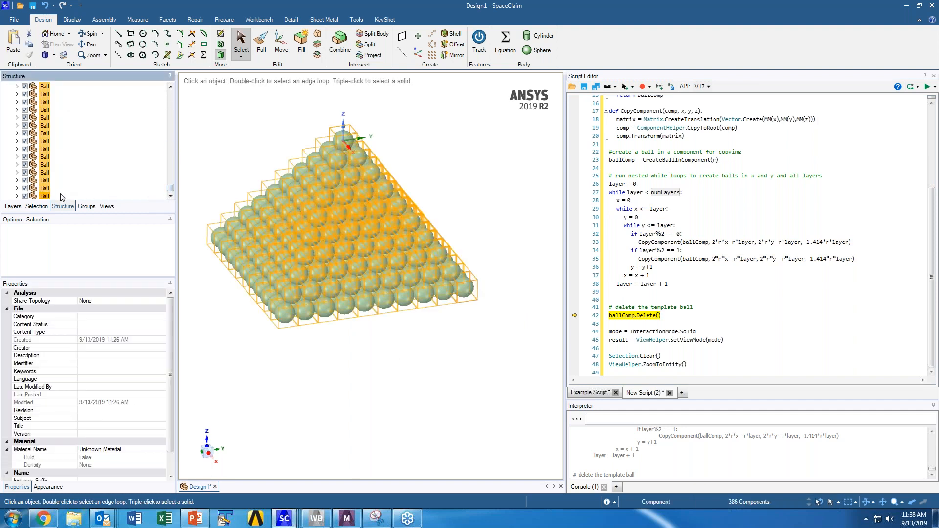
key(Delete)
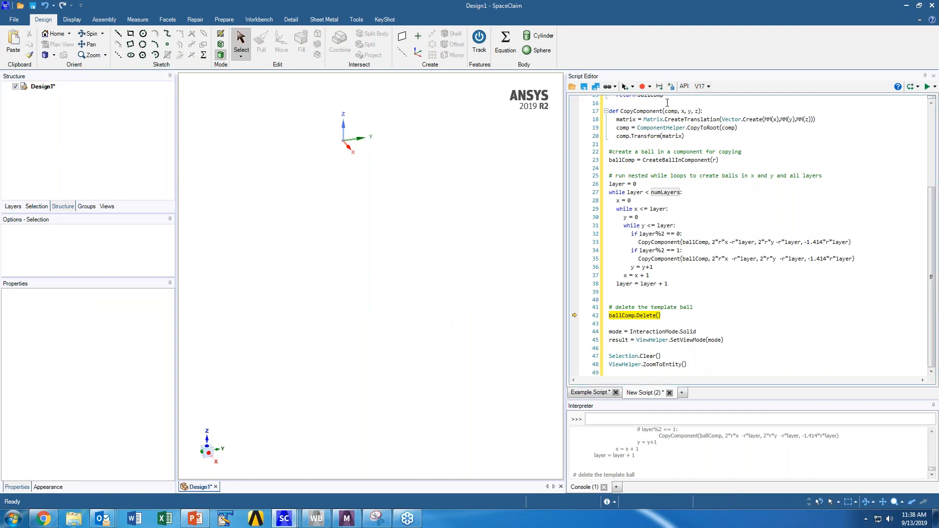
Clear all the pyramid code from the new script.
click(657, 88)
click(832, 155)
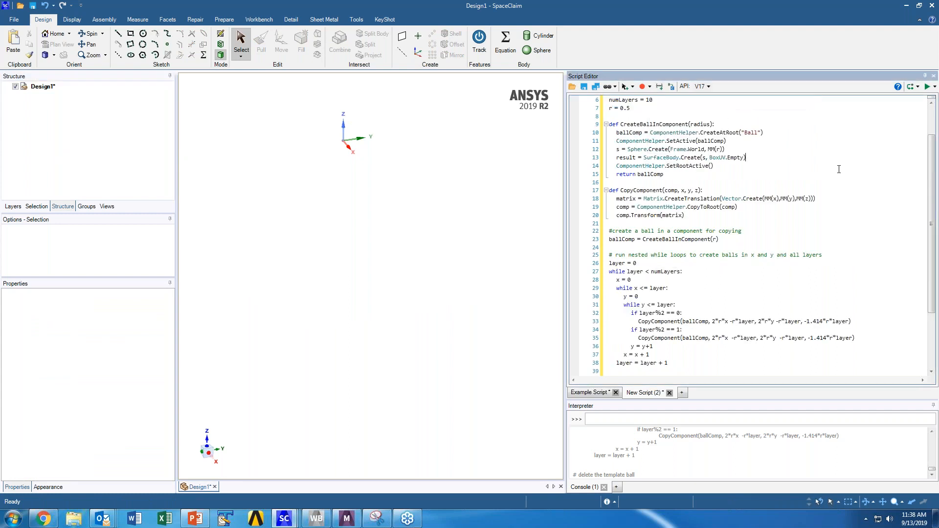
key(ctrl+a)
key(Delete)
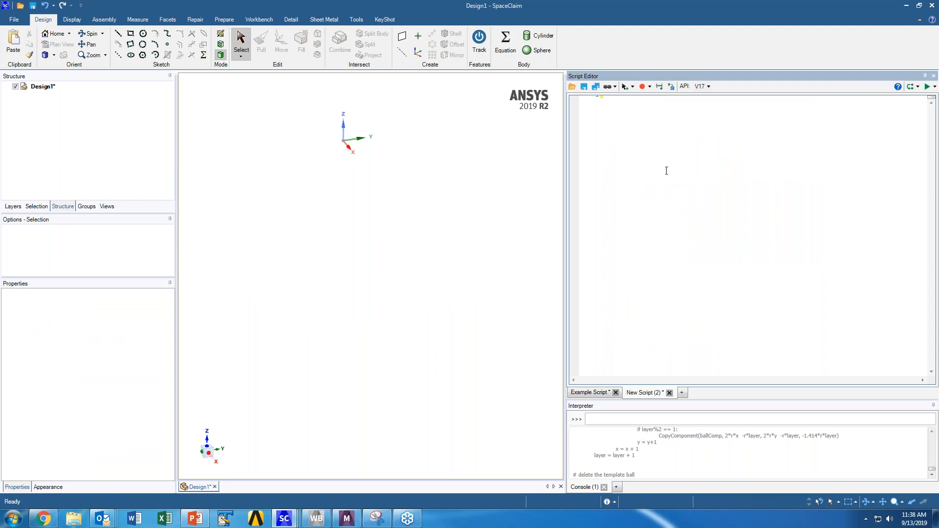
Insert the List and While Loop snippets from Python Language Constructs into the empty script.
click(659, 86)
key(Down)
key(Down)
key(Return)
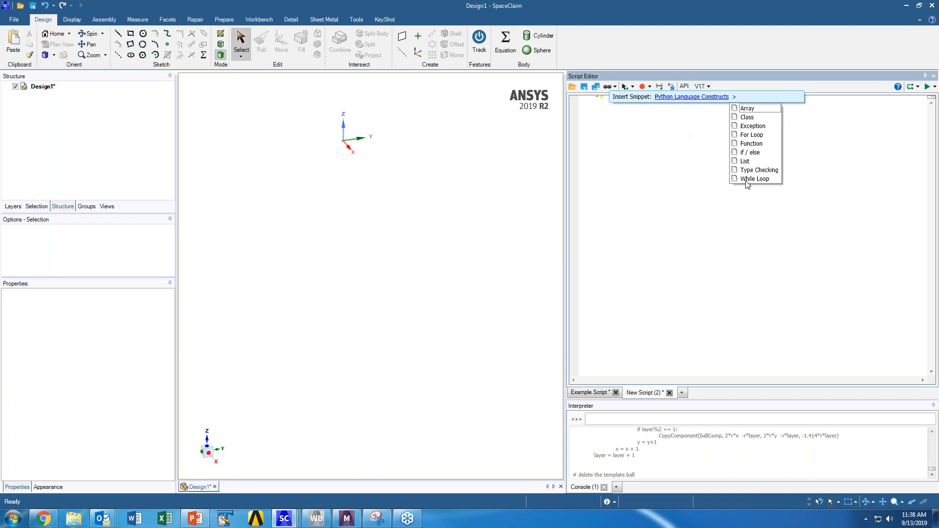
click(745, 161)
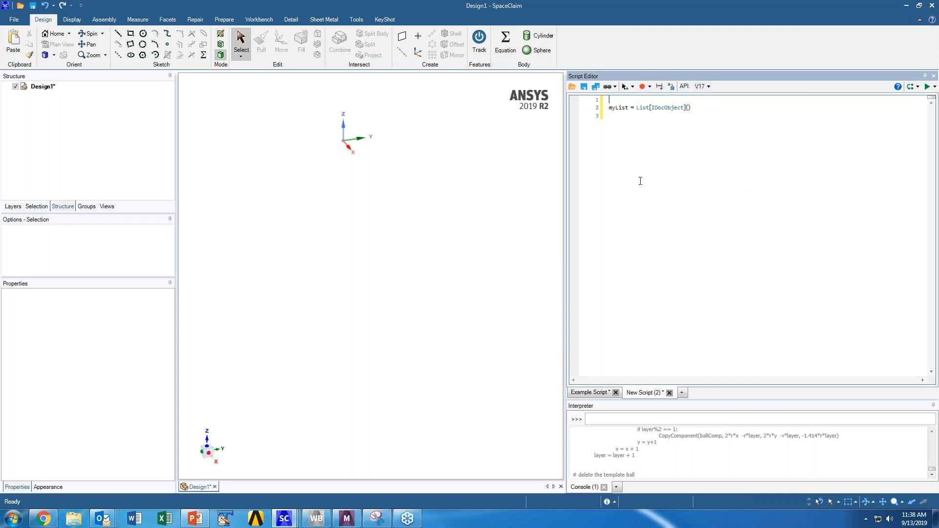
click(659, 87)
click(670, 136)
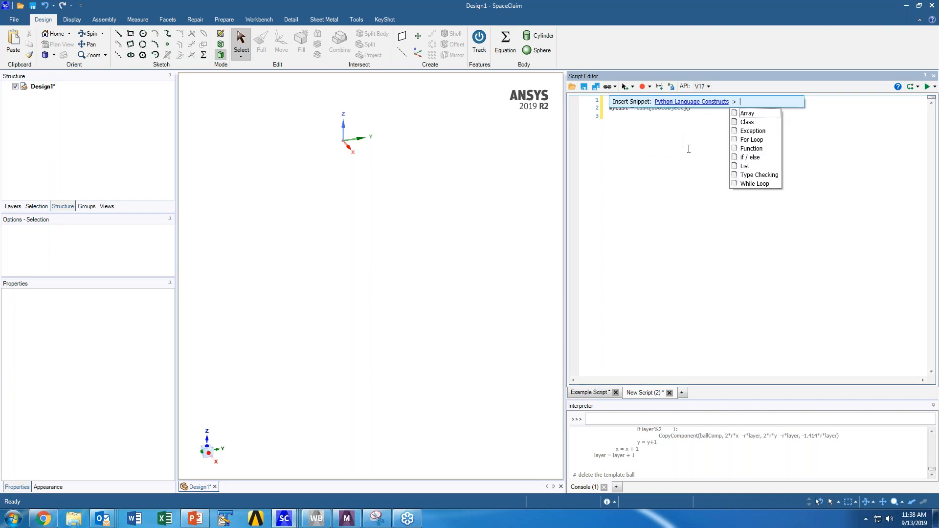
click(747, 180)
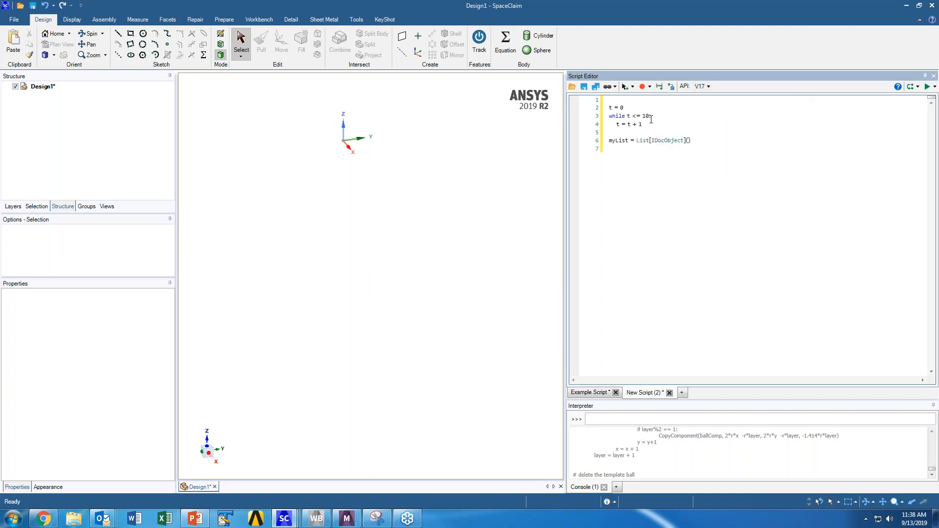
Examine the code snippet categories and the examples offered under Constructing Geometry.
click(659, 87)
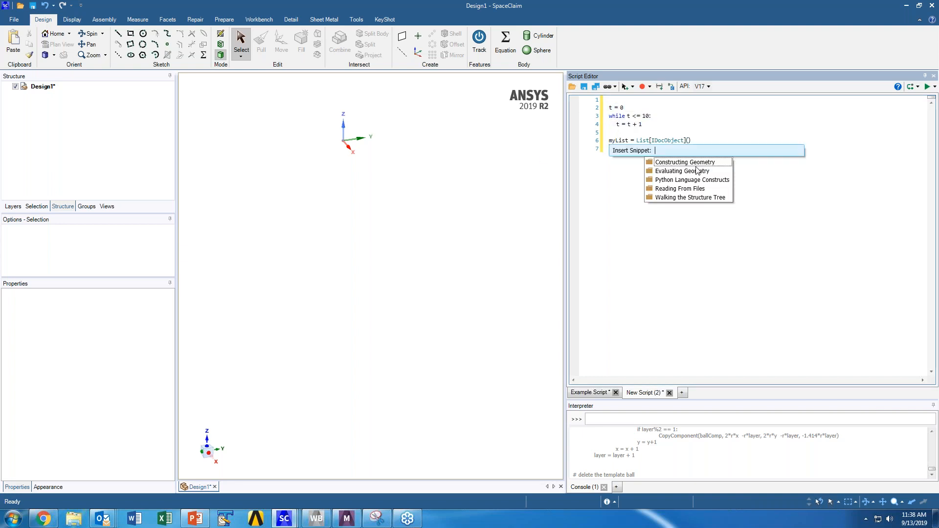
click(722, 224)
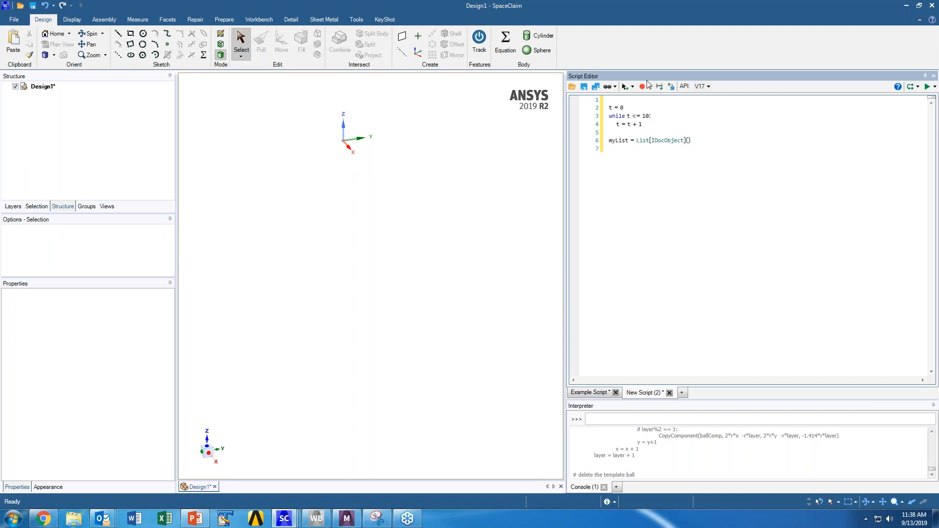
click(658, 86)
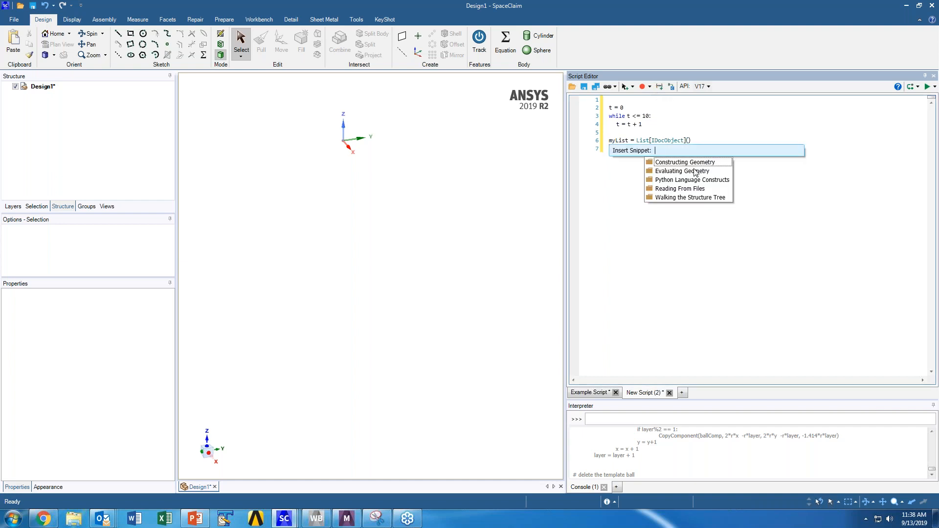
double_click(702, 163)
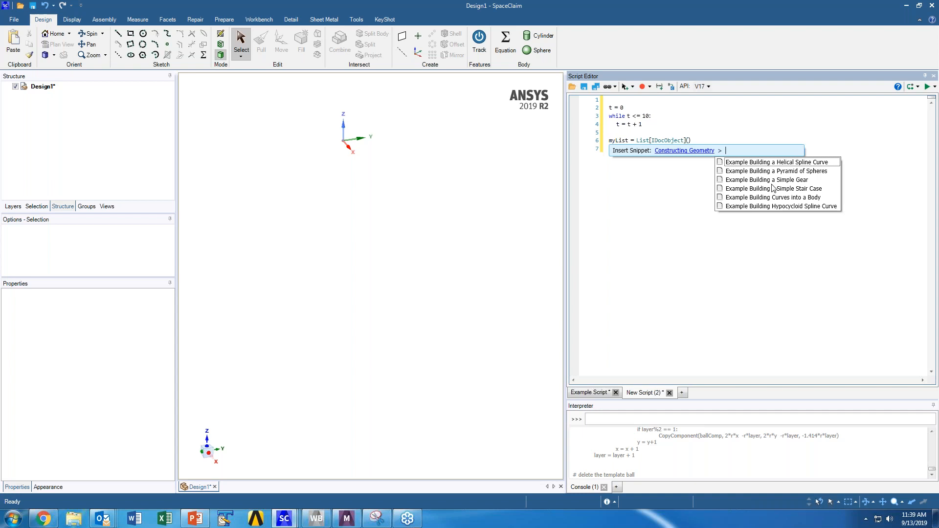
Insert the Evaluating Geometry snippet "Example Selecting Faces Based on Shape" into the script and review its code.
click(658, 87)
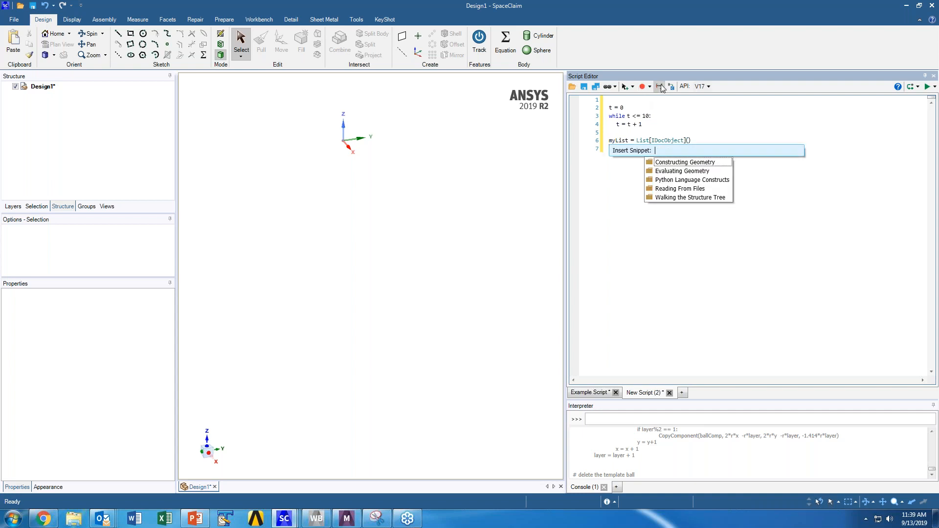
double_click(685, 171)
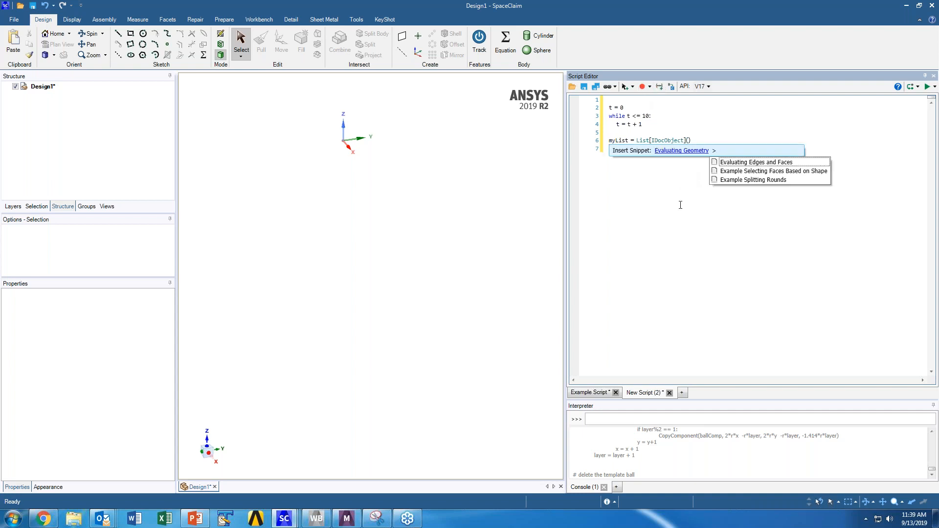
click(756, 175)
scroll(713, 339, down, 7)
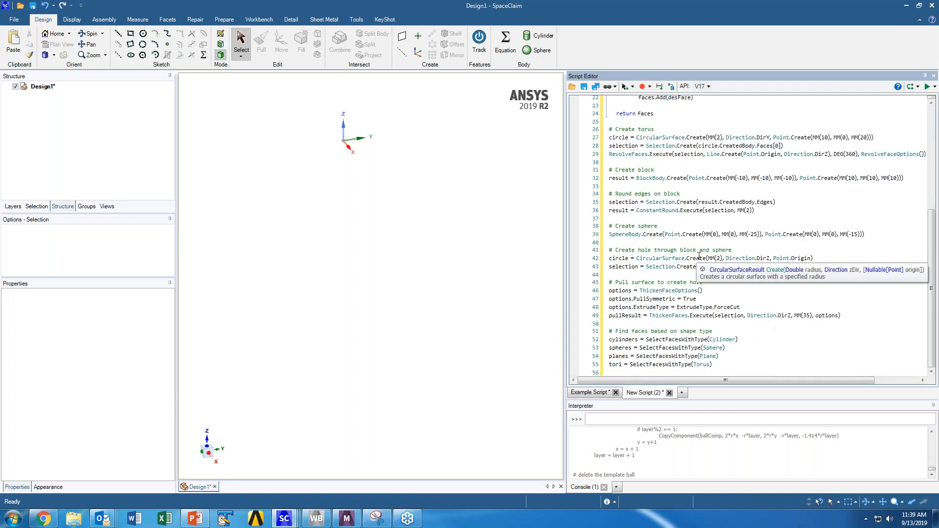
scroll(715, 351, up, 7)
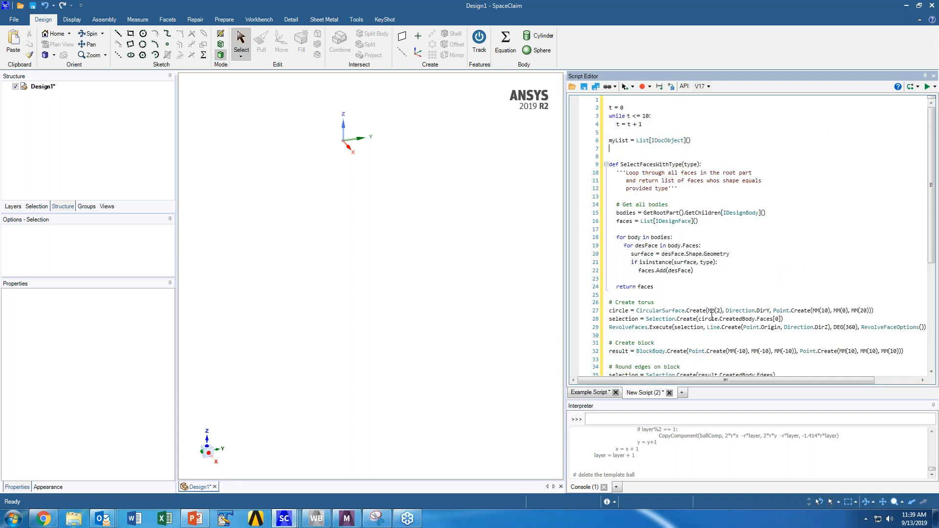
Clear all the inserted snippet code from the script.
click(659, 86)
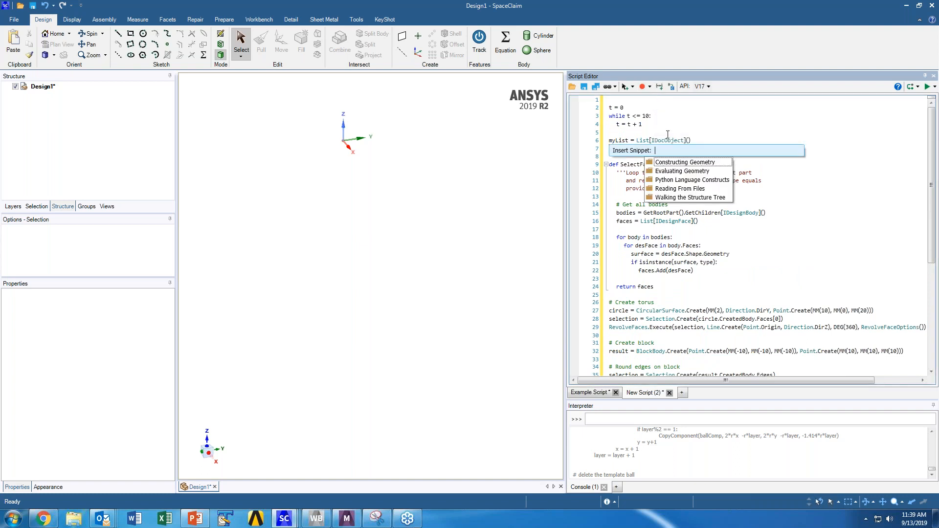
click(673, 163)
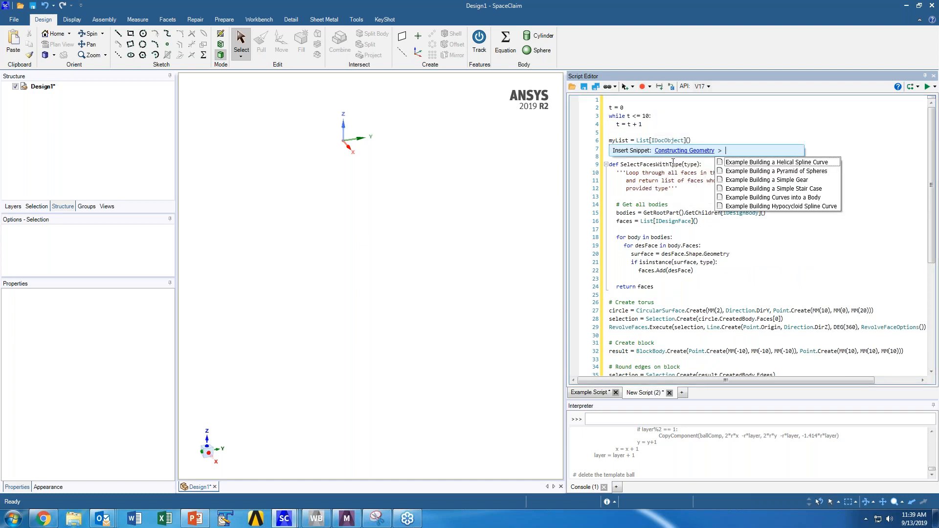
click(737, 129)
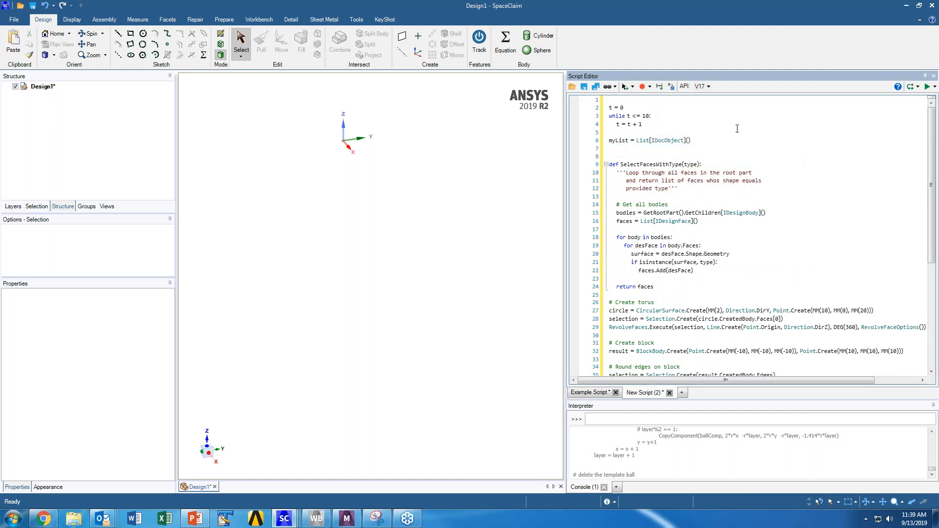
key(ctrl+a)
key(Delete)
Insert the Constructing Geometry snippet "Example Building a Helical Spline Curve" and run the script.
click(670, 87)
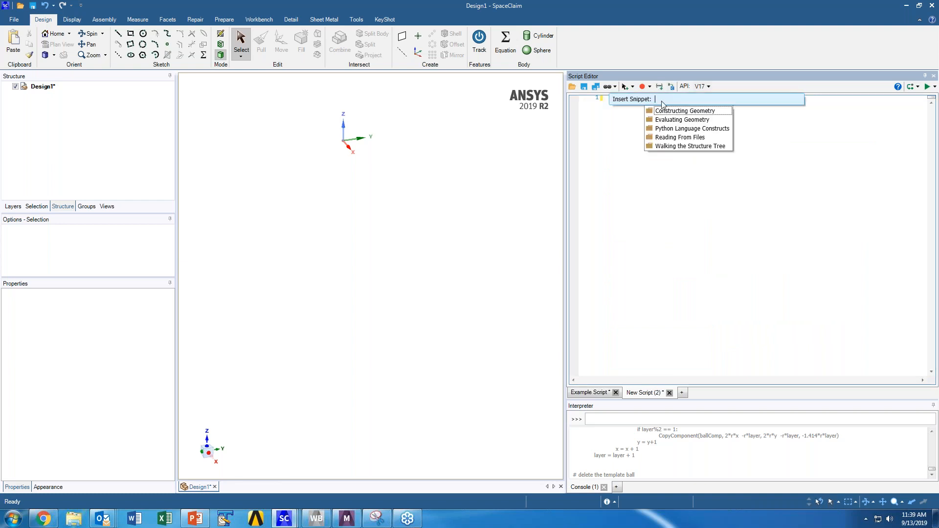
click(666, 112)
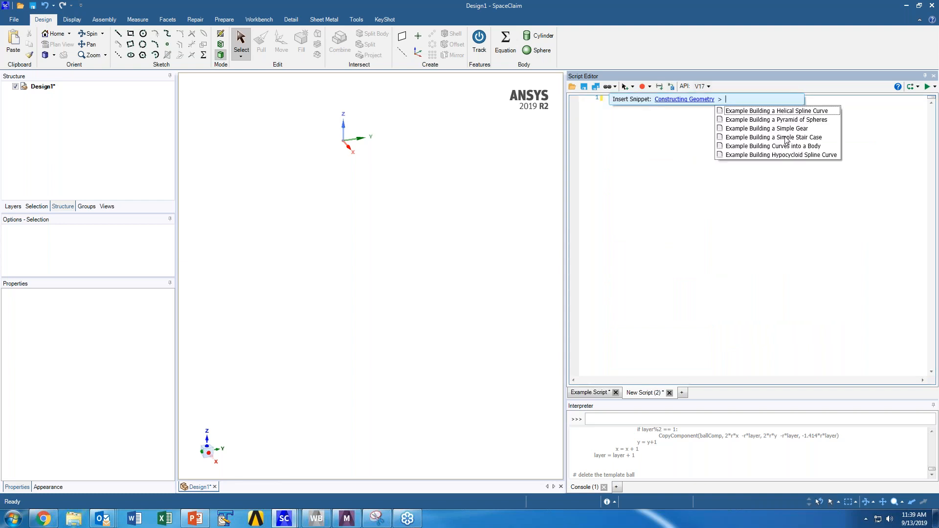
click(781, 112)
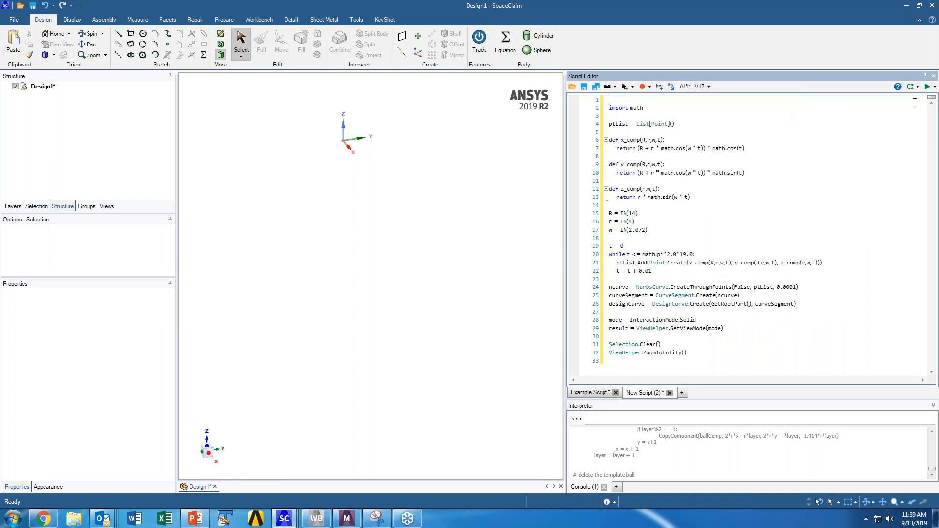
click(926, 87)
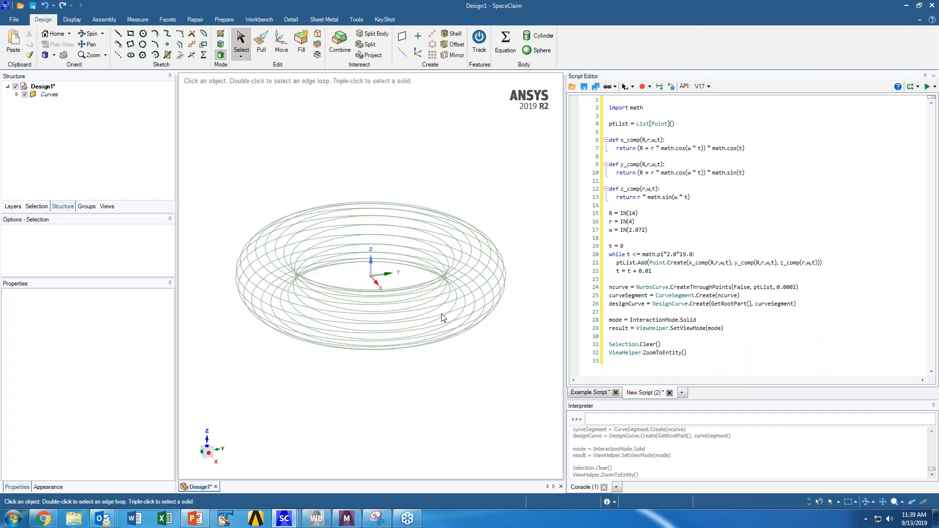